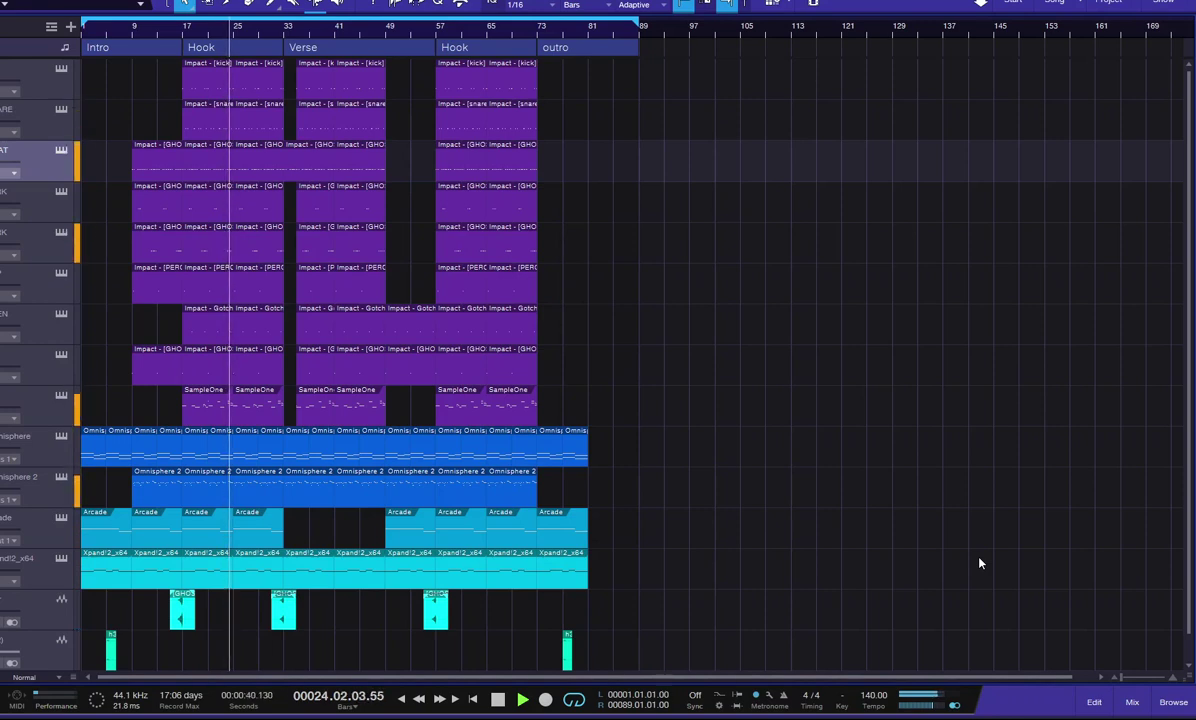
# Stop the finished song's playback, then insert Newfangled Saturate on the Main channel of the new song
pyautogui.press('space')
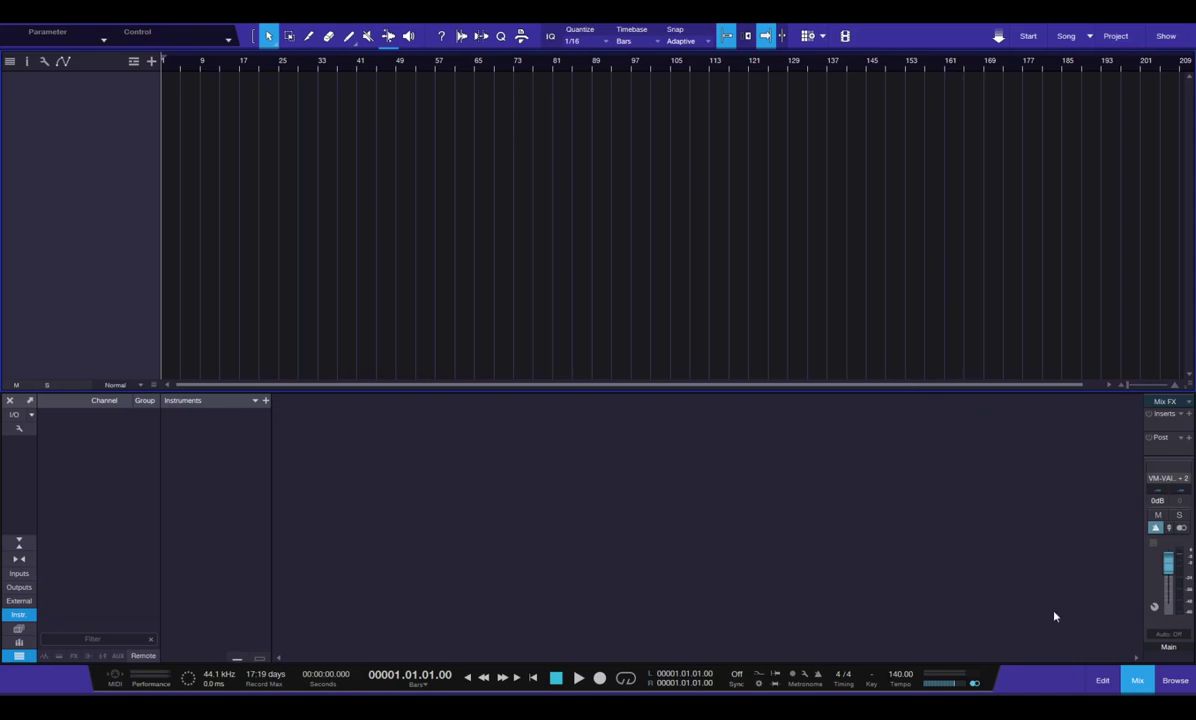
pyautogui.click(1175, 680)
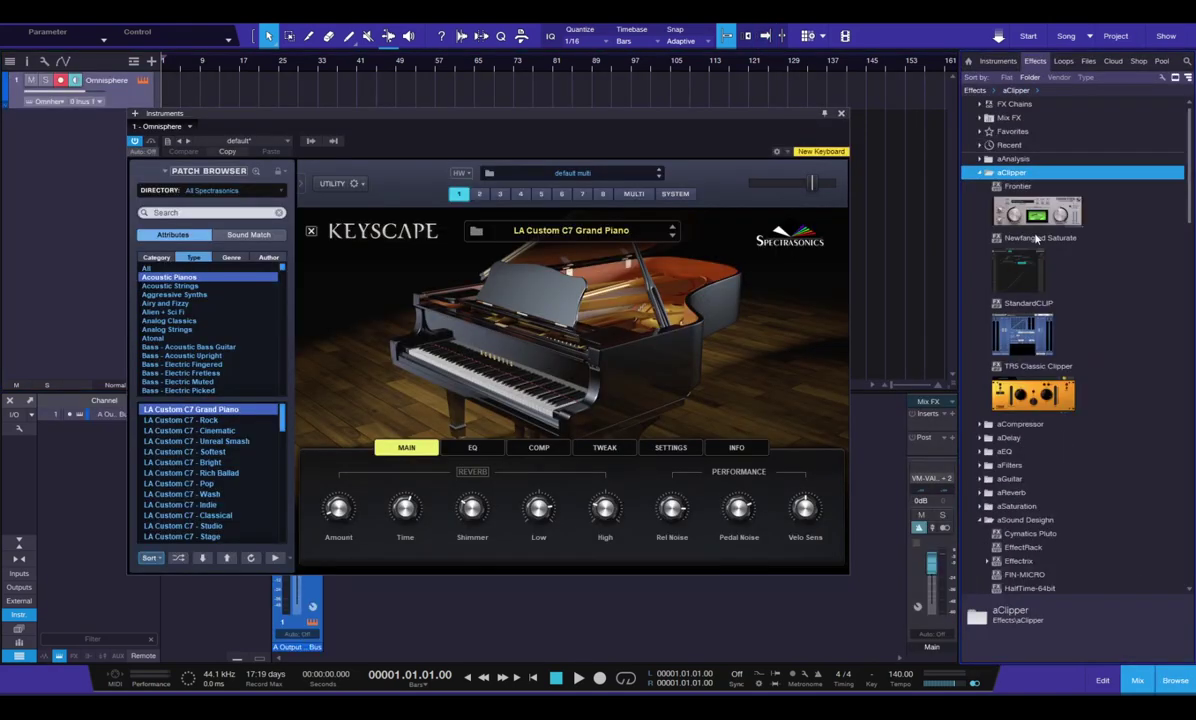
pyautogui.moveTo(1040, 255); pyautogui.dragTo(928, 416)
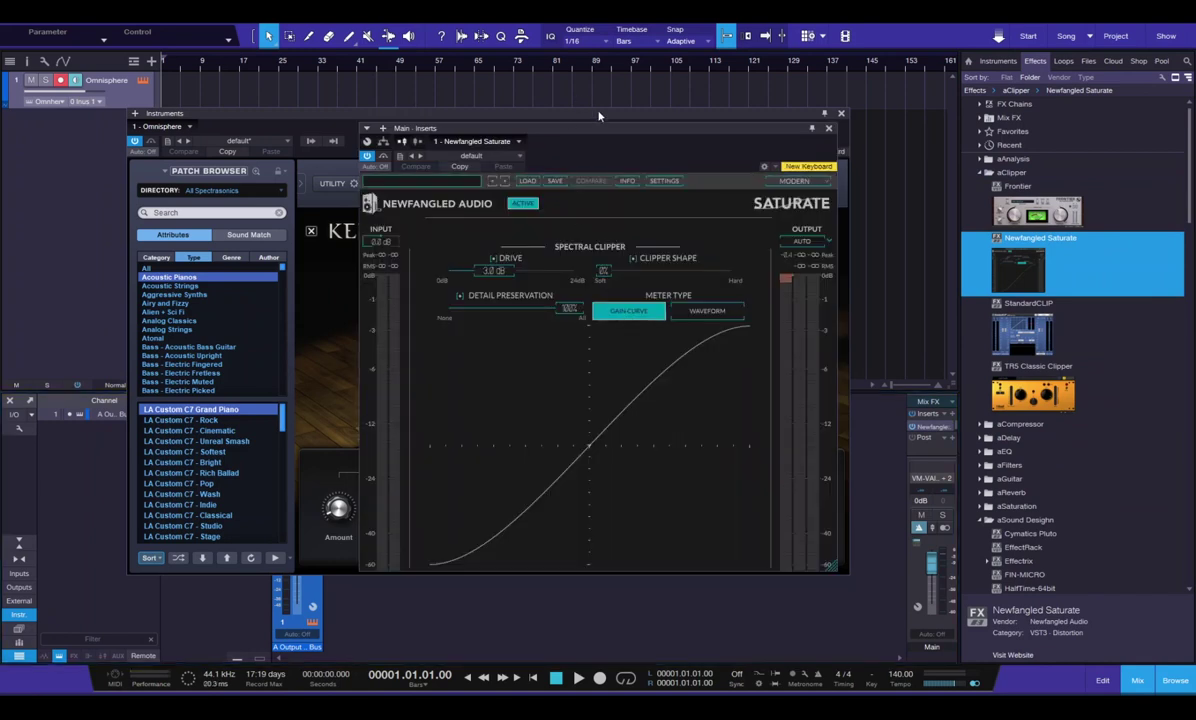
pyautogui.click(828, 131)
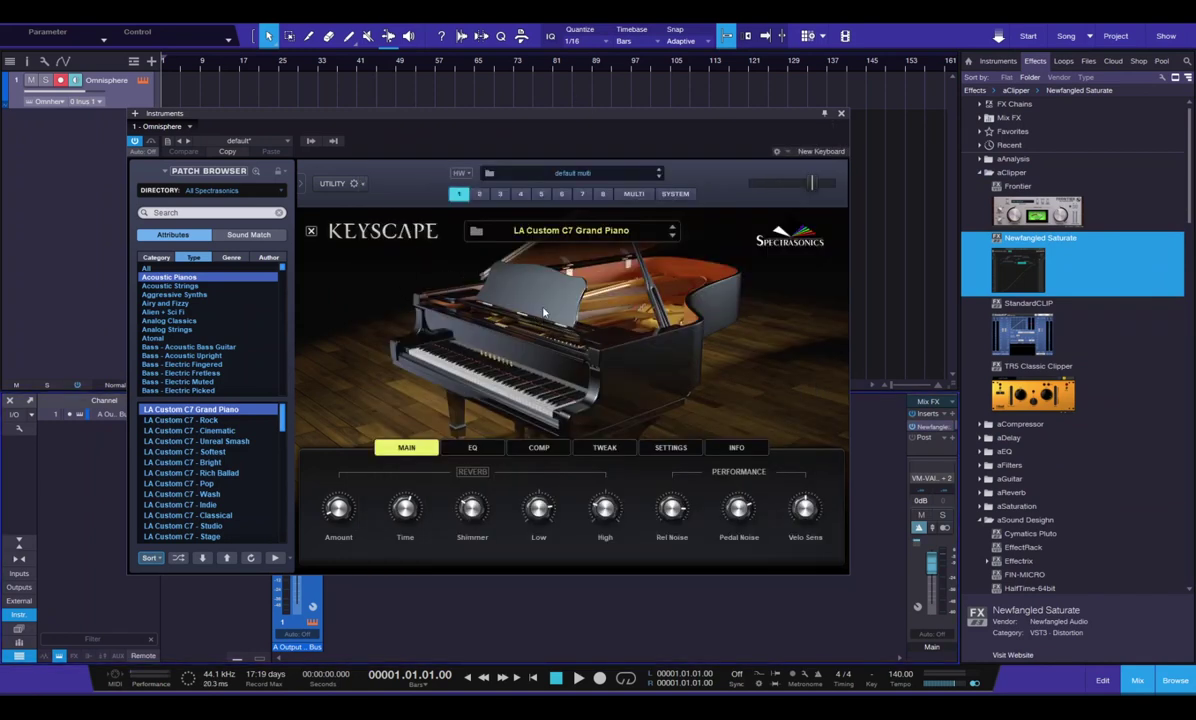
# Add ValhallaVintageVerb from the aReverb folder to the Omnisphere track with the mix at 68.4%, then close the plugin windows
pyautogui.click(1013, 174)
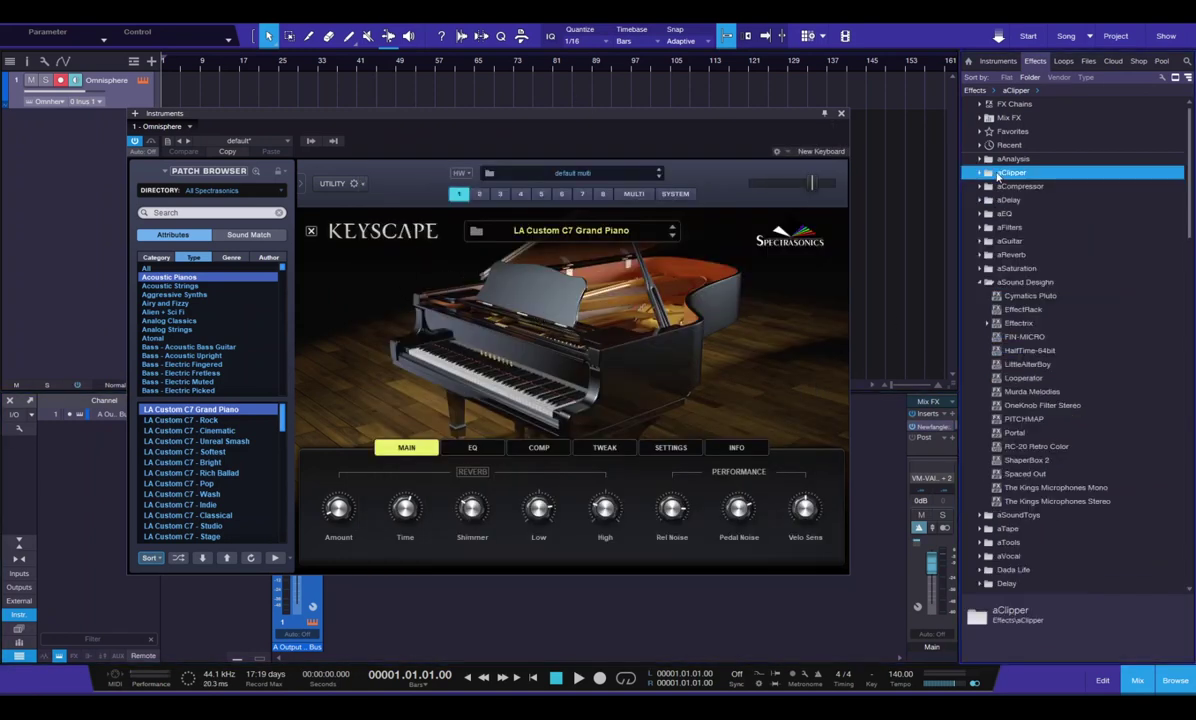
pyautogui.click(1002, 282)
pyautogui.click(1013, 255)
pyautogui.moveTo(1020, 535); pyautogui.dragTo(100, 86)
pyautogui.moveTo(399, 266); pyautogui.dragTo(403, 328)
pyautogui.click(1176, 681)
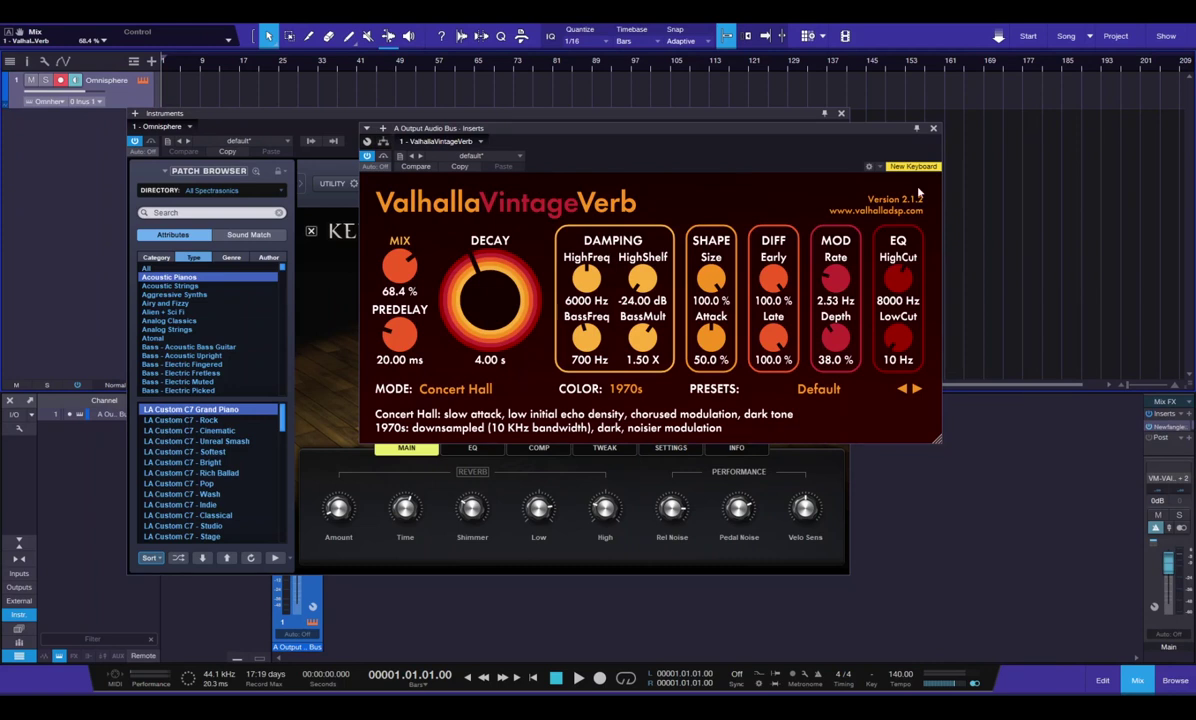
pyautogui.click(933, 128)
pyautogui.click(841, 113)
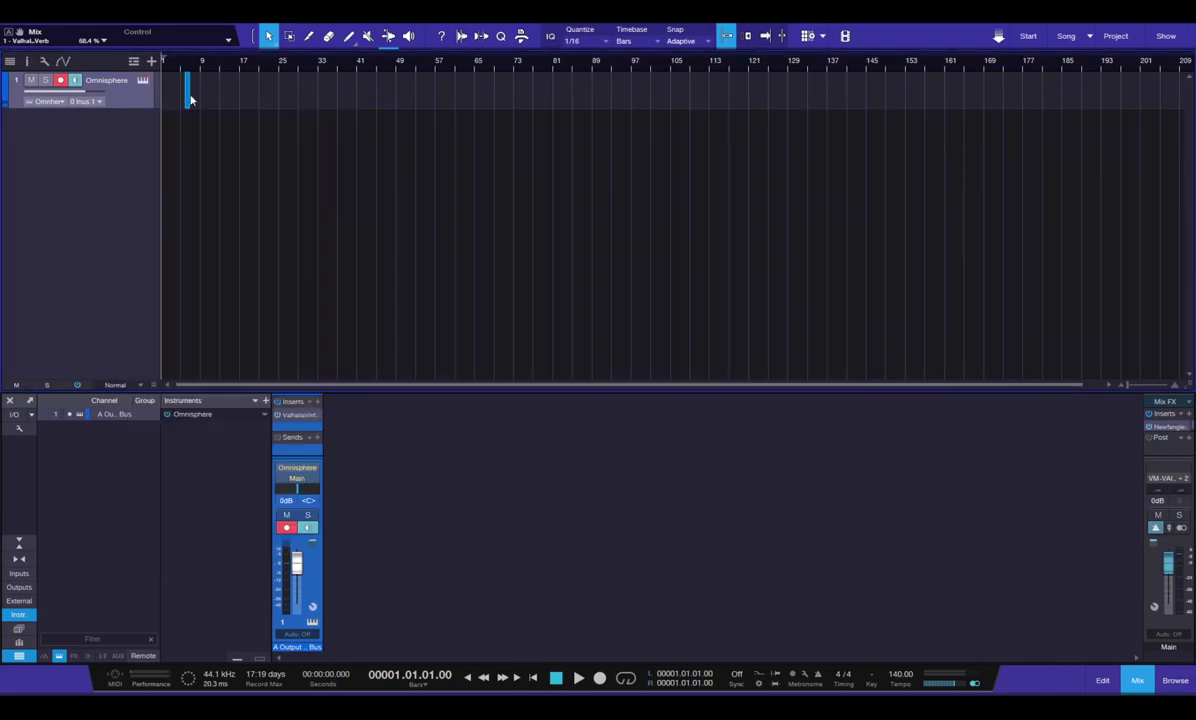
# Create a four-bar part on the Omnisphere track and draw a G2 note from bar 1 lasting almost one bar
pyautogui.moveTo(193, 99); pyautogui.dragTo(315, 99)
pyautogui.press('F2')
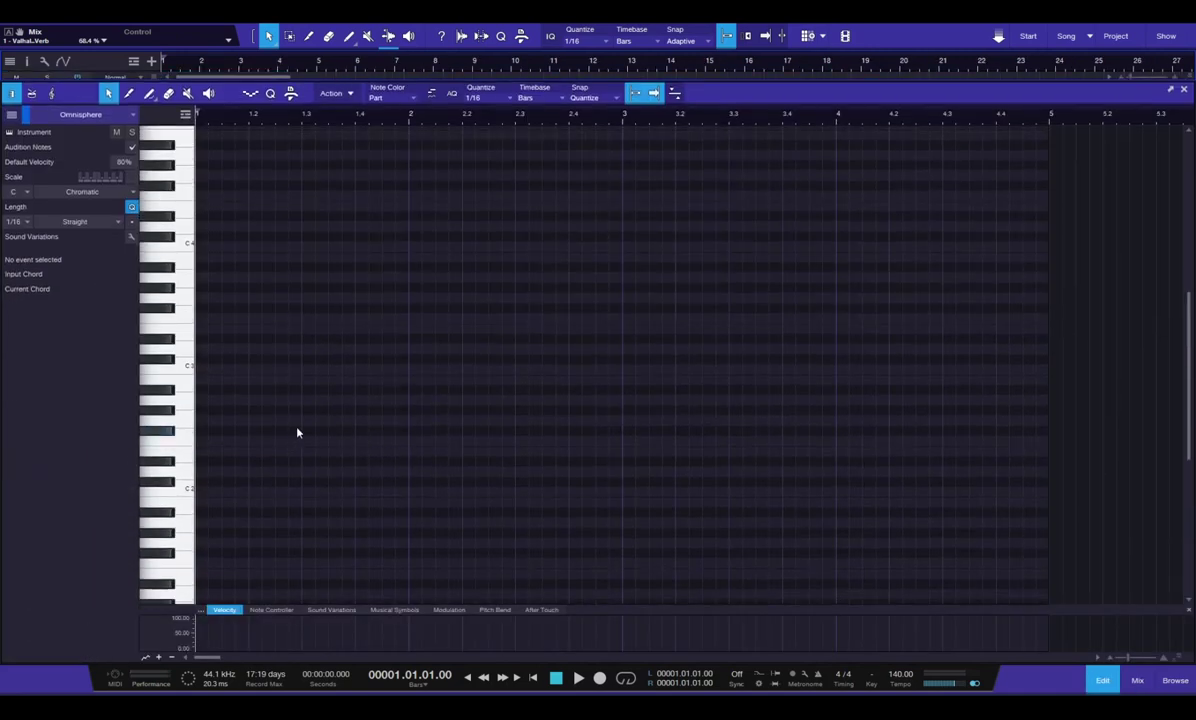
pyautogui.scroll(1, 265, 508)
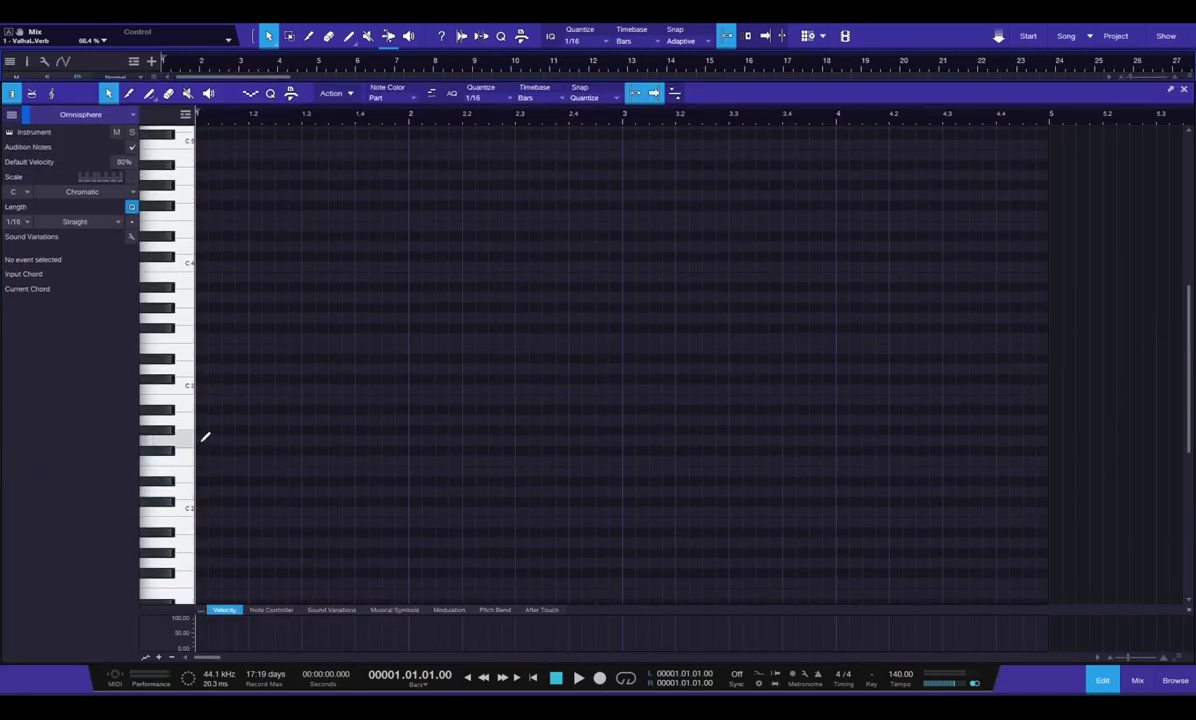
pyautogui.moveTo(204, 439); pyautogui.dragTo(323, 437)
pyautogui.moveTo(399, 436); pyautogui.dragTo(400, 440)
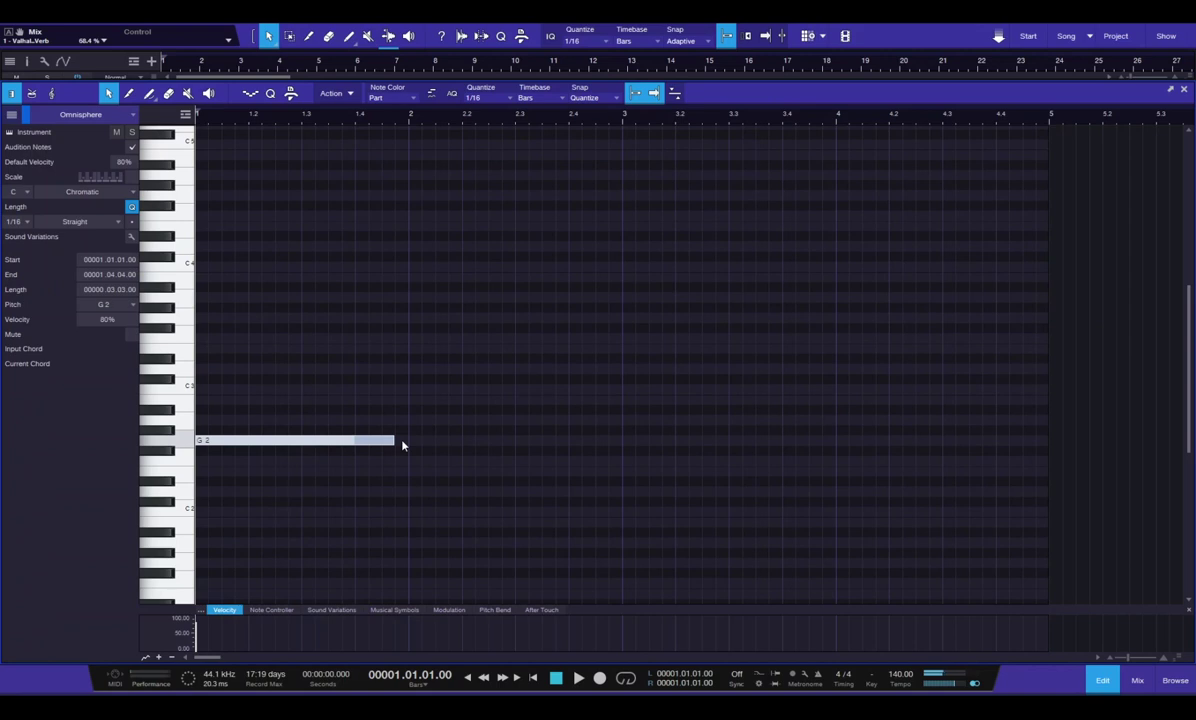
# Transpose the drawn note down one octave to G1
pyautogui.press('Down')
pyautogui.press('Down')
pyautogui.press('Down')
pyautogui.press('Down')
pyautogui.press('Down')
pyautogui.press('Down')
pyautogui.press('Down')
pyautogui.press('Down')
pyautogui.press('Down')
pyautogui.press('Down')
pyautogui.press('Down')
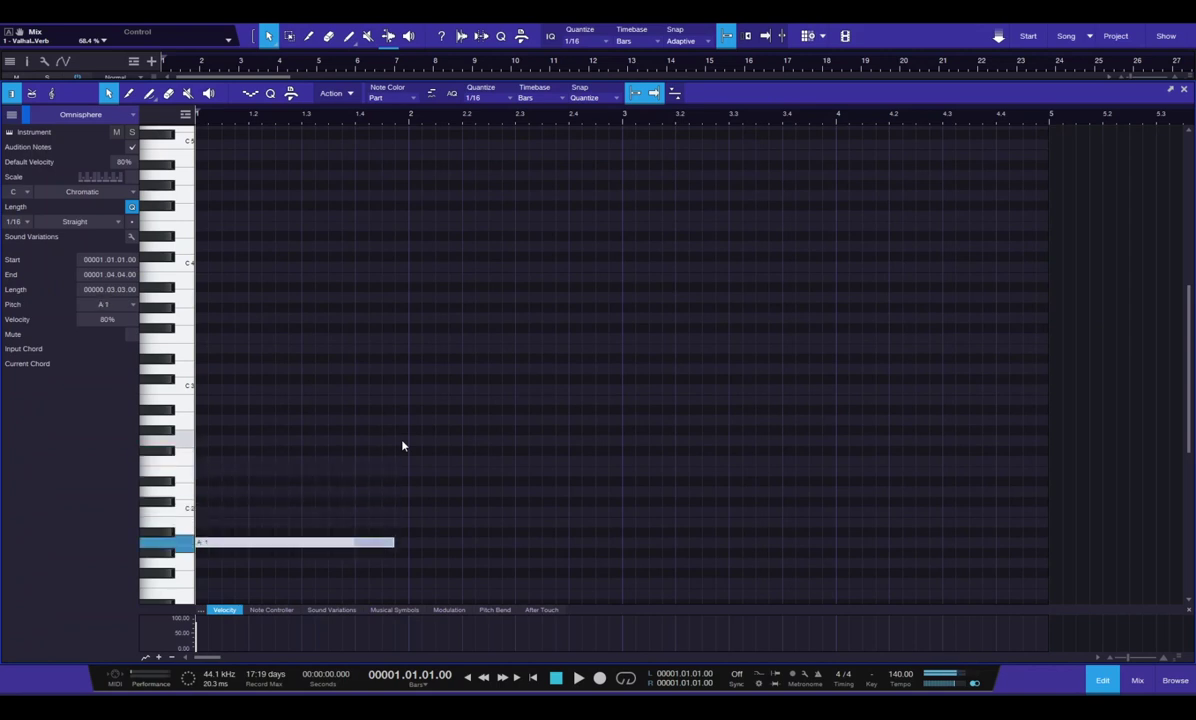
pyautogui.press('Down')
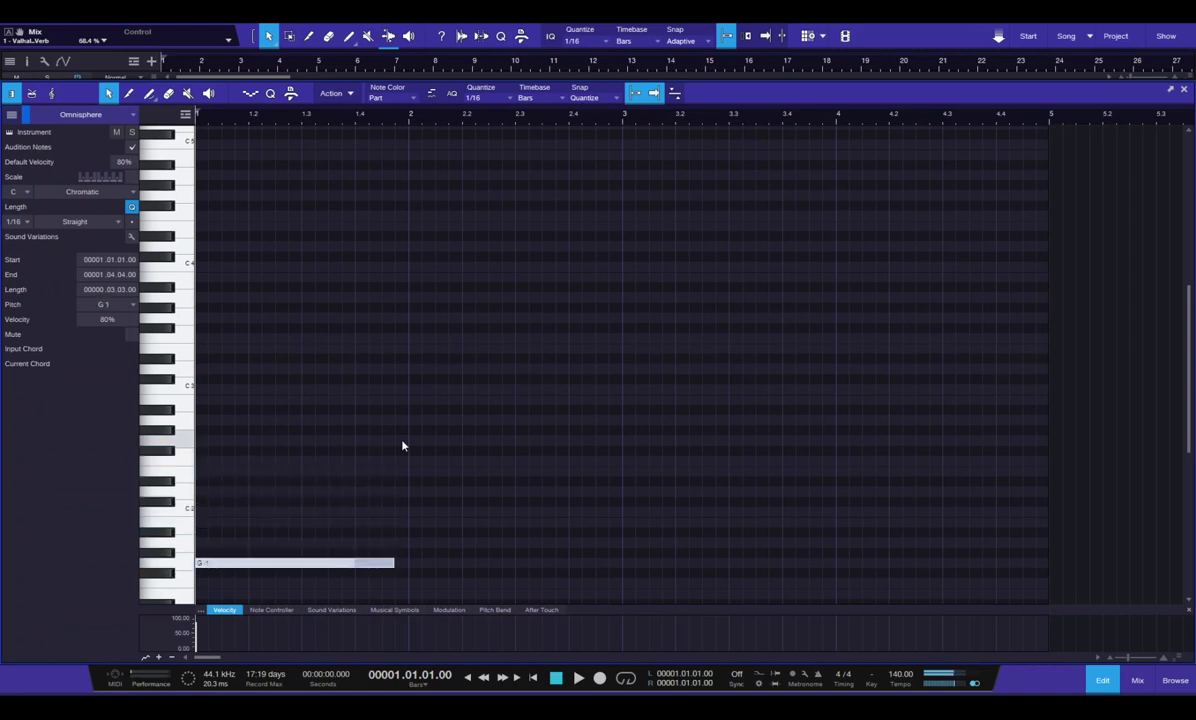
# Draw a G0 note an octave below the G1 note and extend both to one full bar
pyautogui.scroll(-5, 390, 445)
pyautogui.click(208, 519)
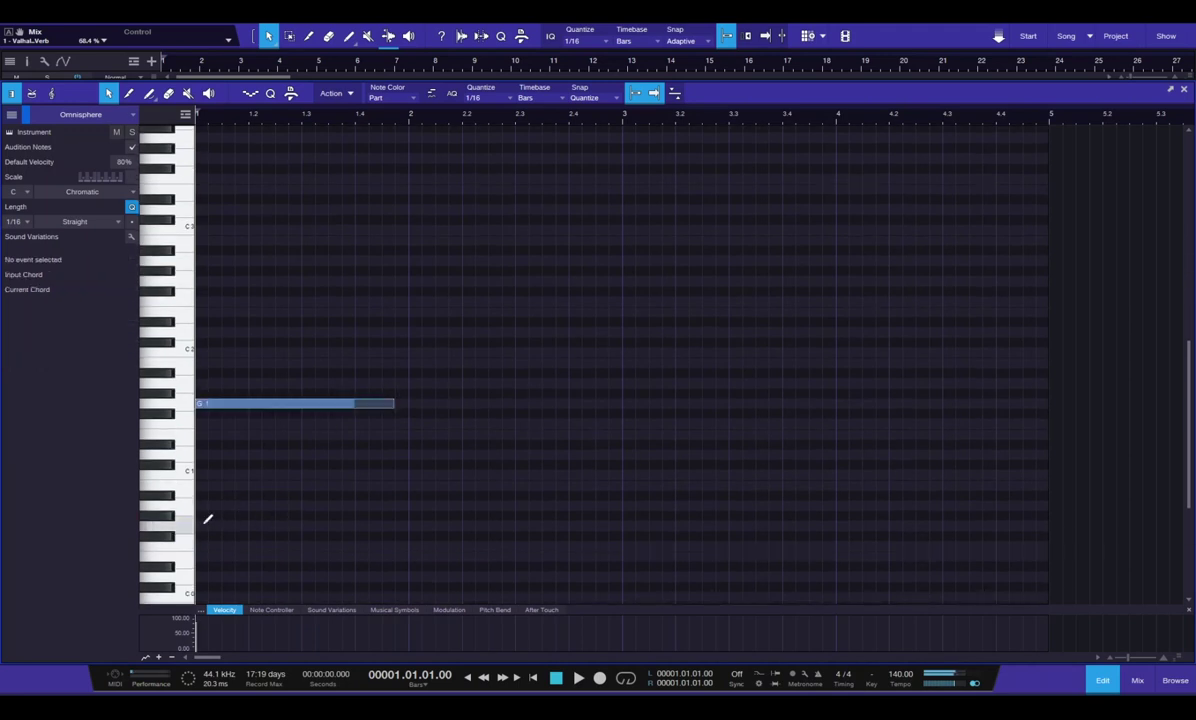
pyautogui.click(385, 524)
pyautogui.moveTo(328, 339); pyautogui.dragTo(385, 556)
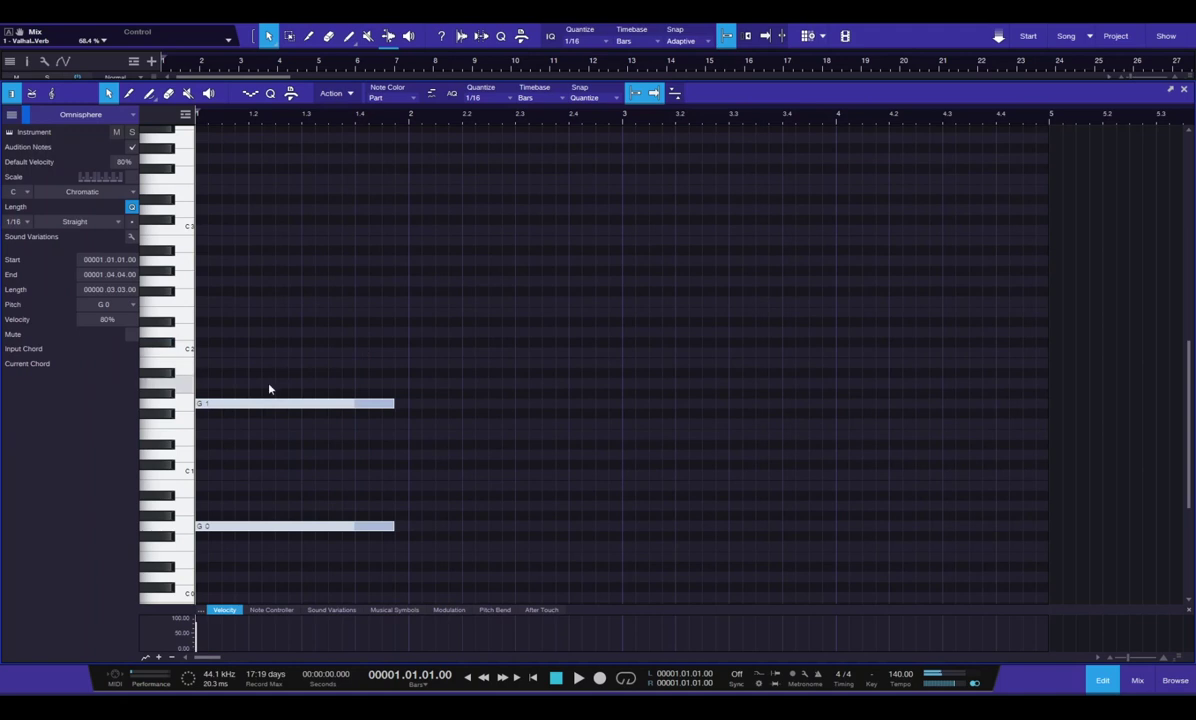
pyautogui.moveTo(397, 404); pyautogui.dragTo(405, 404)
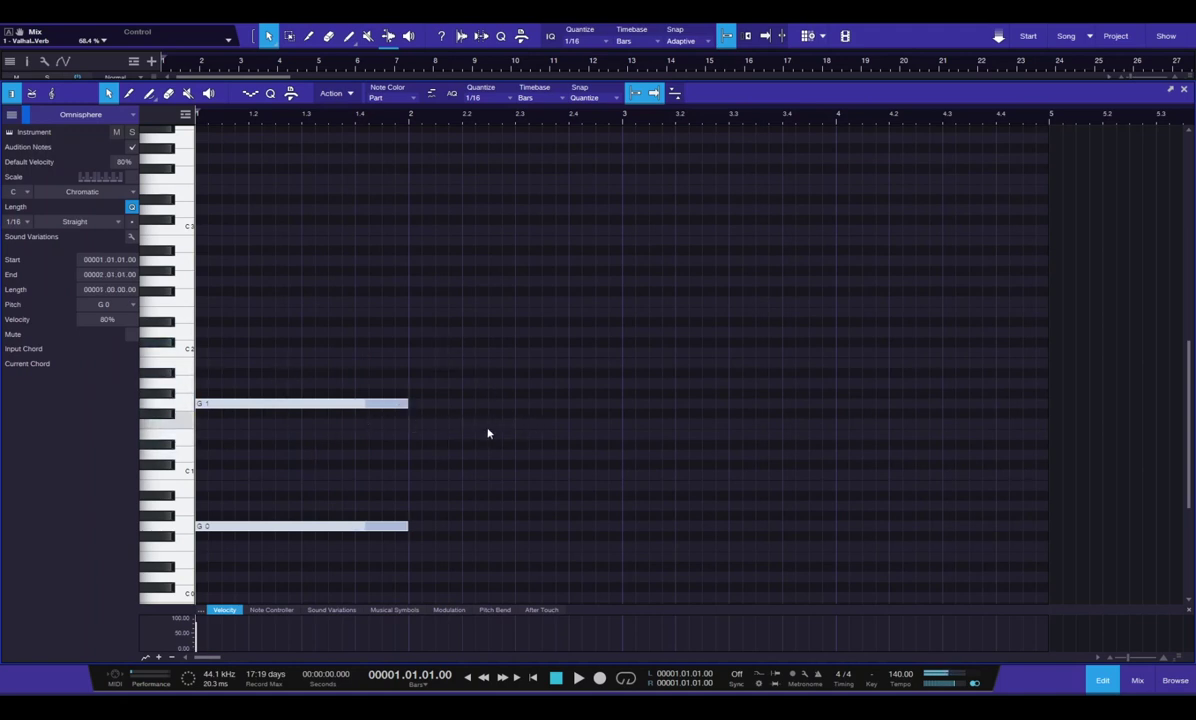
# Extend both G notes to two bars and audition them
pyautogui.press('space')
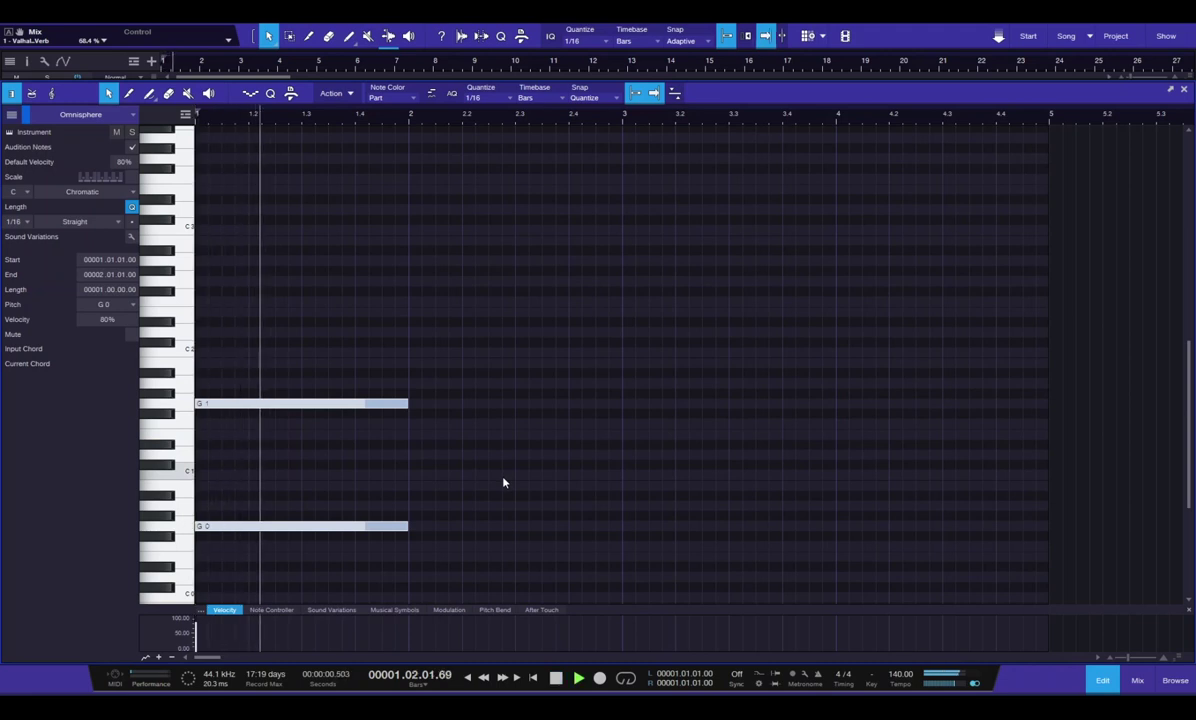
pyautogui.press('space')
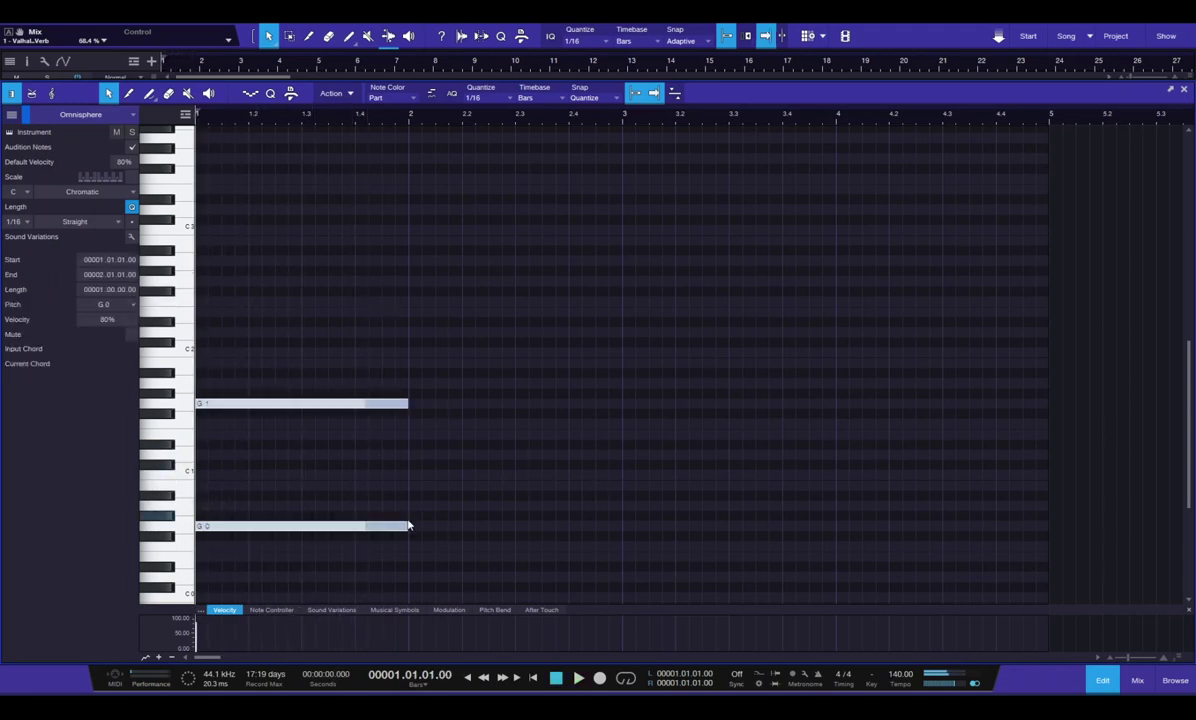
pyautogui.moveTo(403, 528); pyautogui.dragTo(622, 528)
pyautogui.press('space')
pyautogui.press('w')
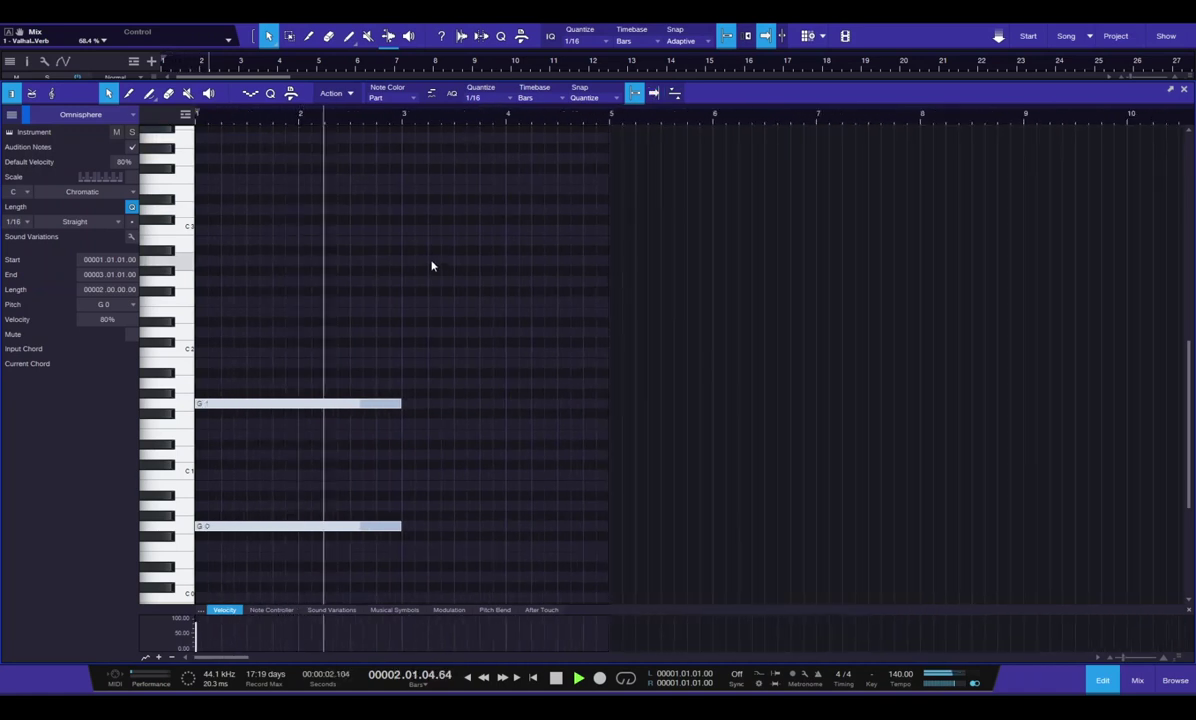
pyautogui.press('space')
# Duplicate the G octave to bar 3 as one-bar notes on D1 and D0, and play it back
pyautogui.press('d')
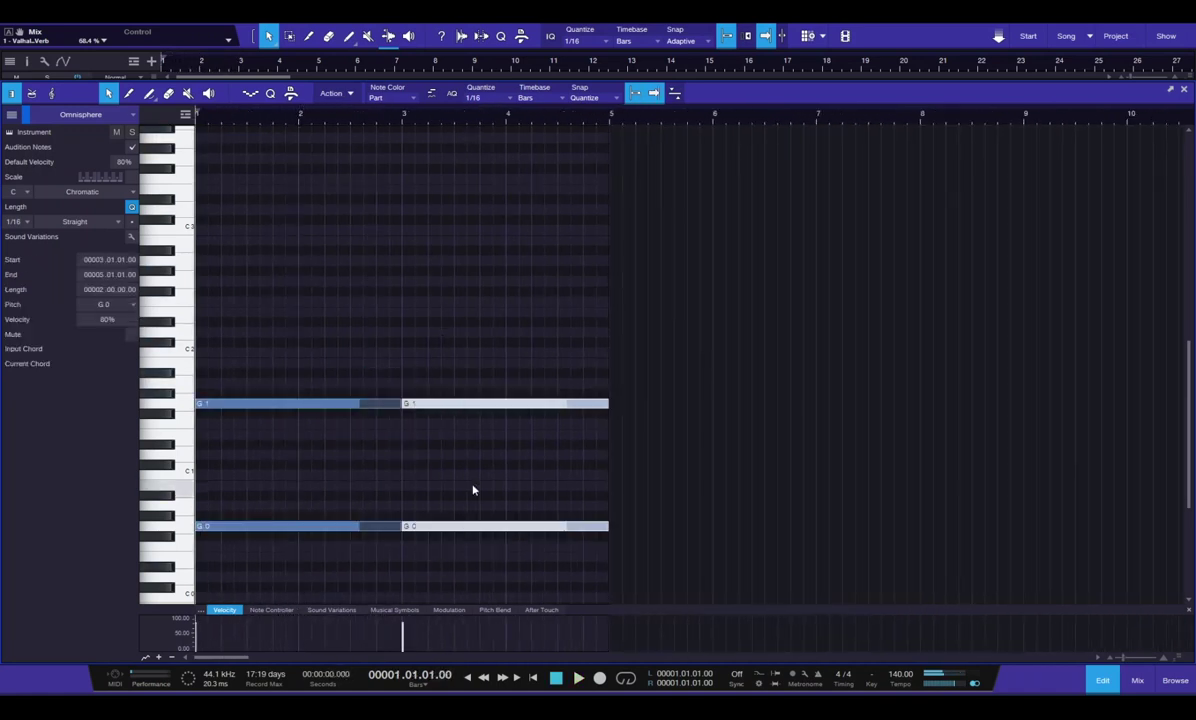
pyautogui.moveTo(610, 403); pyautogui.dragTo(482, 457)
pyautogui.press('space')
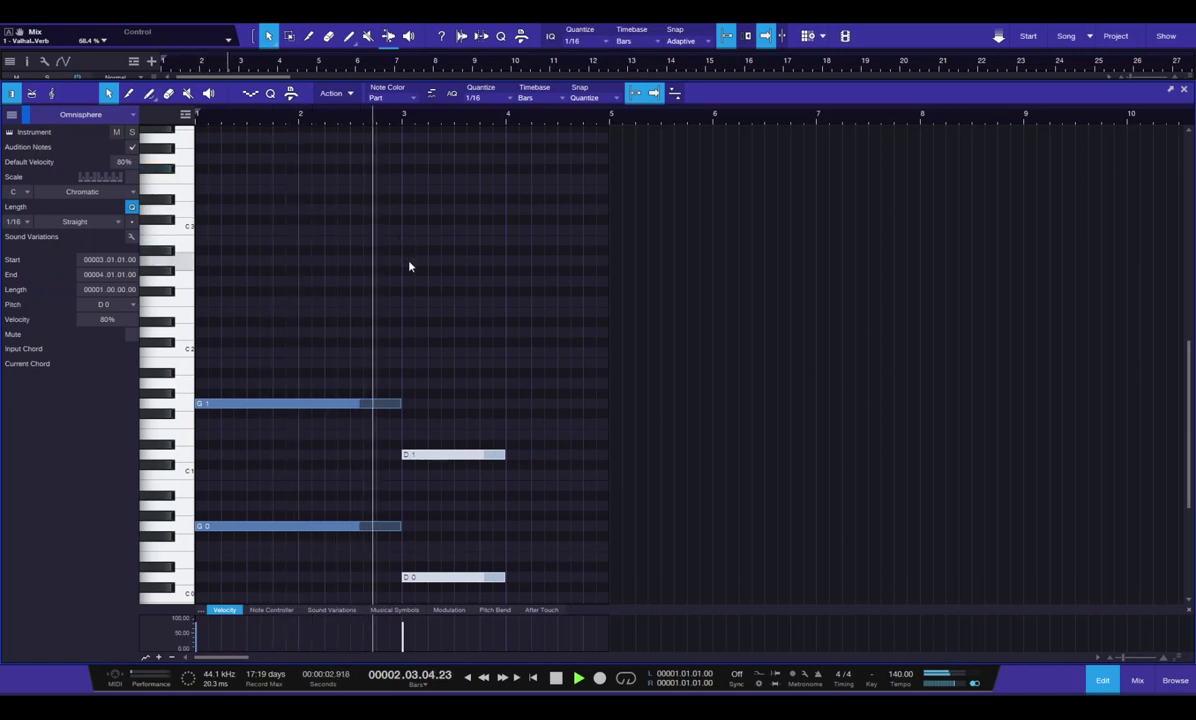
pyautogui.press('space')
# Duplicate the D octave to bar 4, raise it to D#1 and D#0, and audition from just before bar 3
pyautogui.press('d')
pyautogui.moveTo(535, 464); pyautogui.dragTo(538, 447)
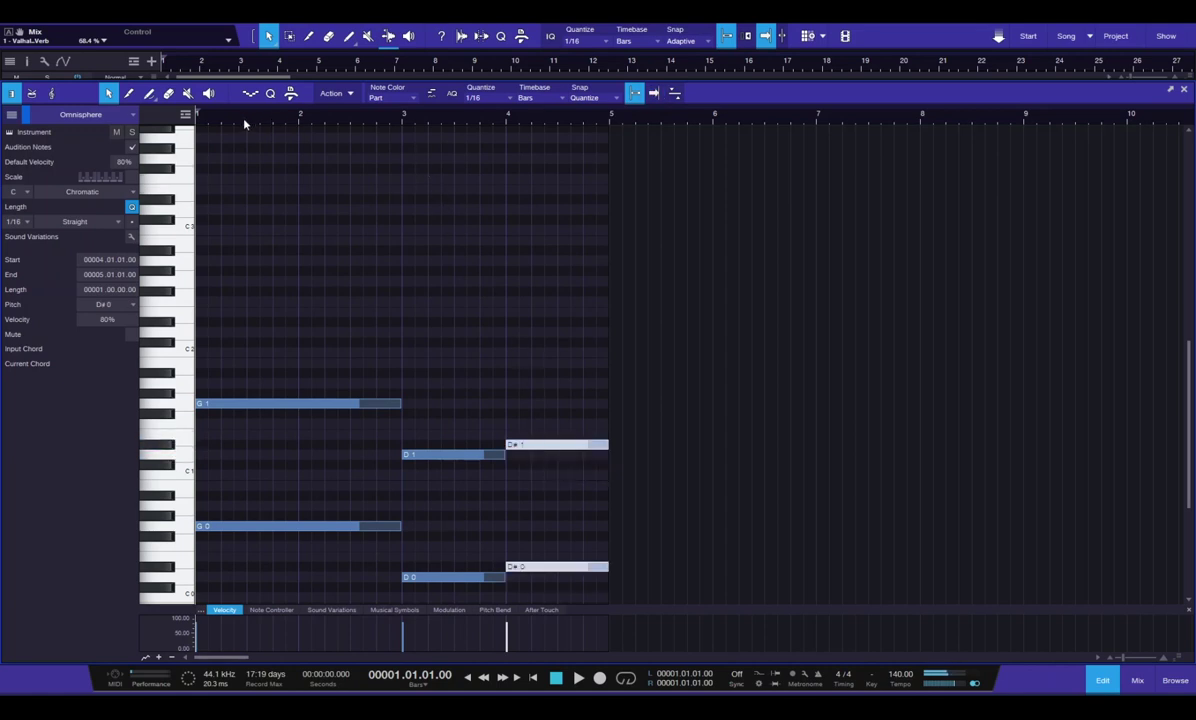
pyautogui.click(380, 120)
pyautogui.press('space')
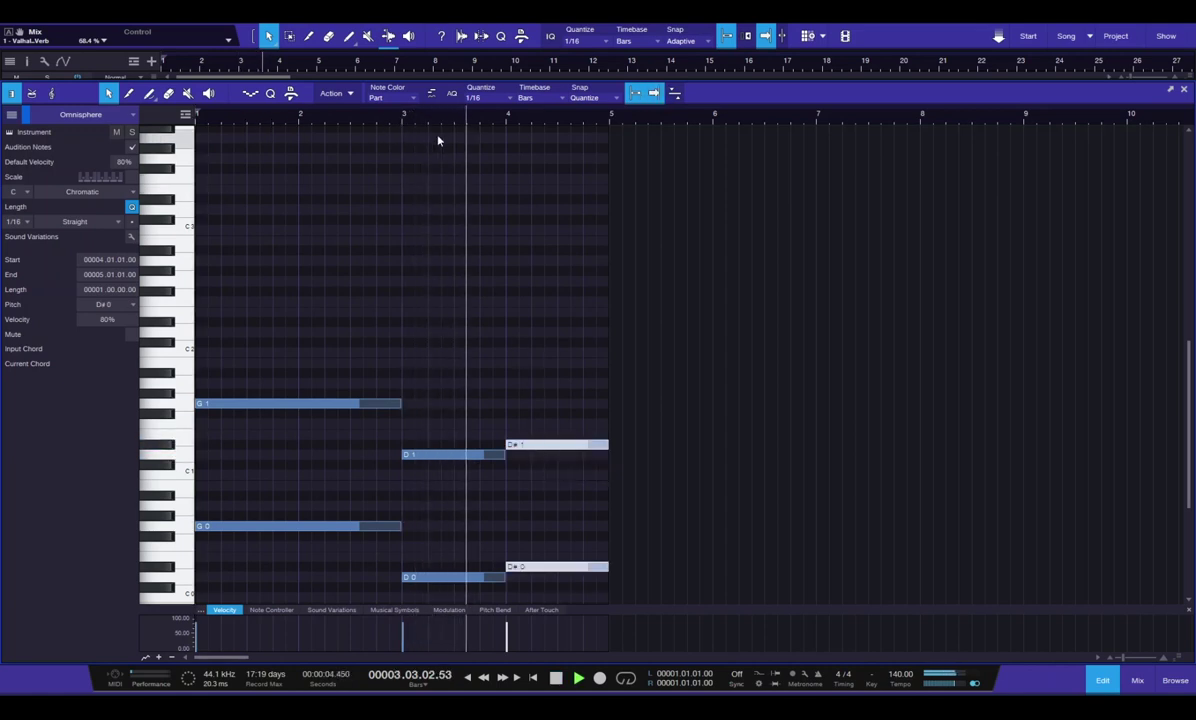
pyautogui.press('space')
# Duplicate the looped four-bar Omnisphere part to bar 5 and delete the copied parts from the Omnisphere 2 track
pyautogui.press(',')
pyautogui.hotkey('alt', 'F2')
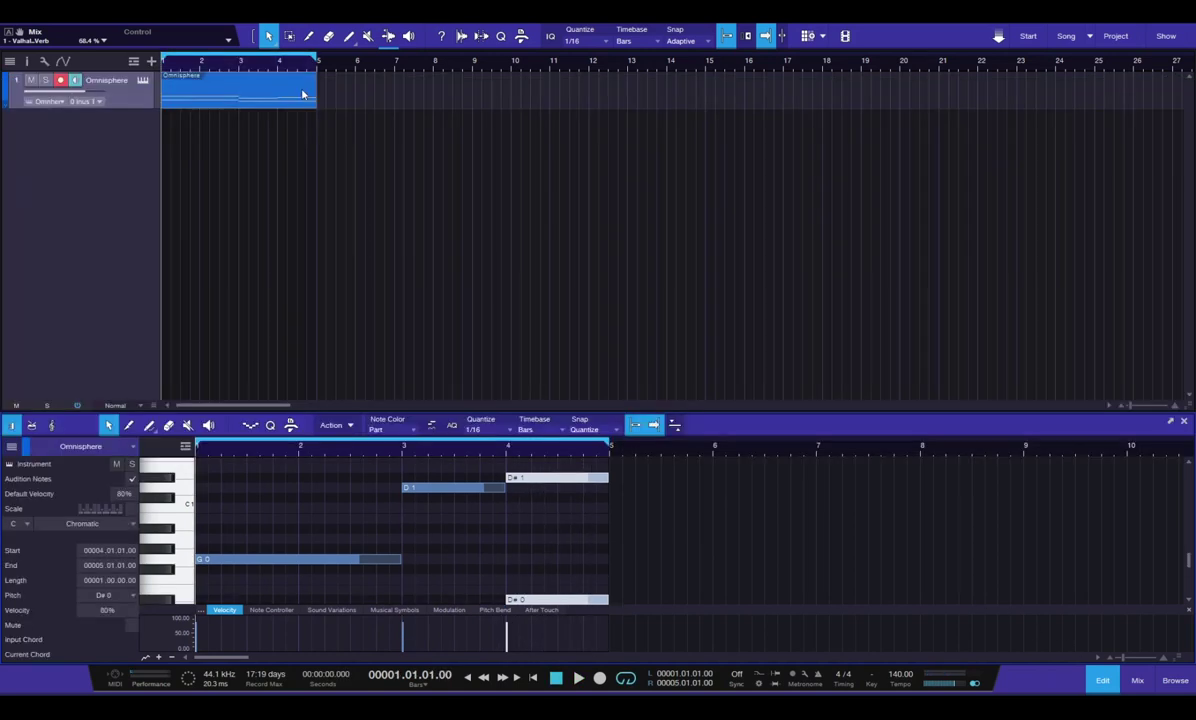
pyautogui.press('d')
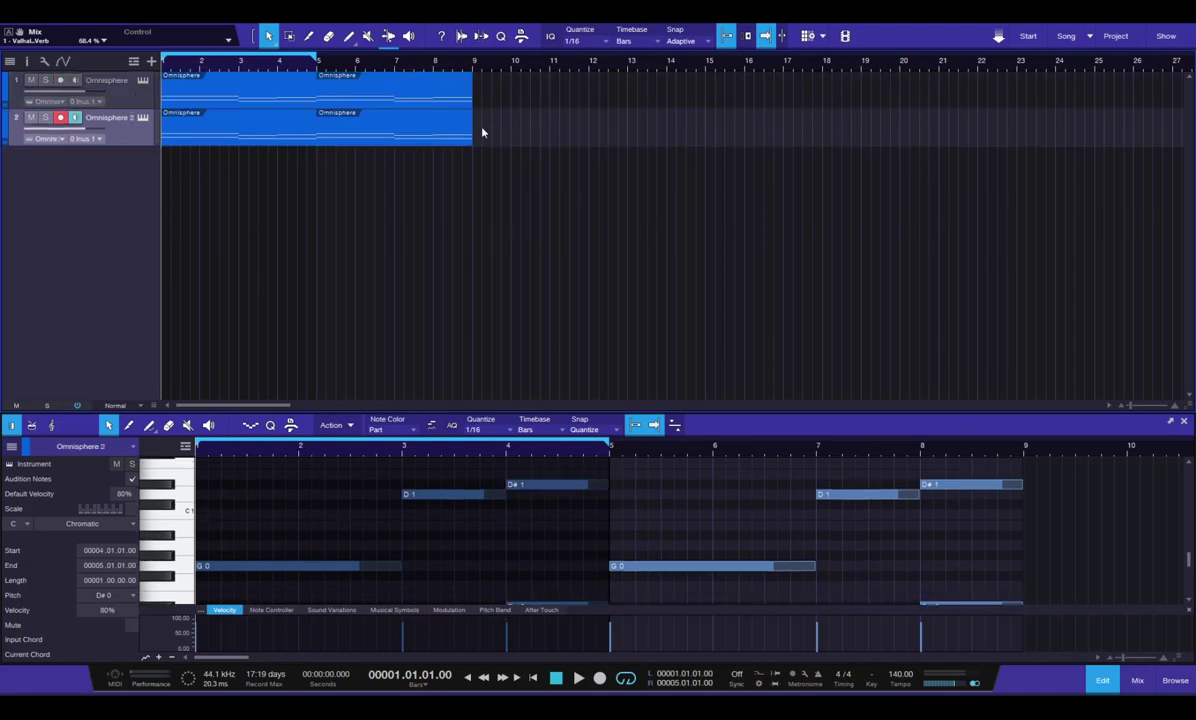
pyautogui.press('Delete')
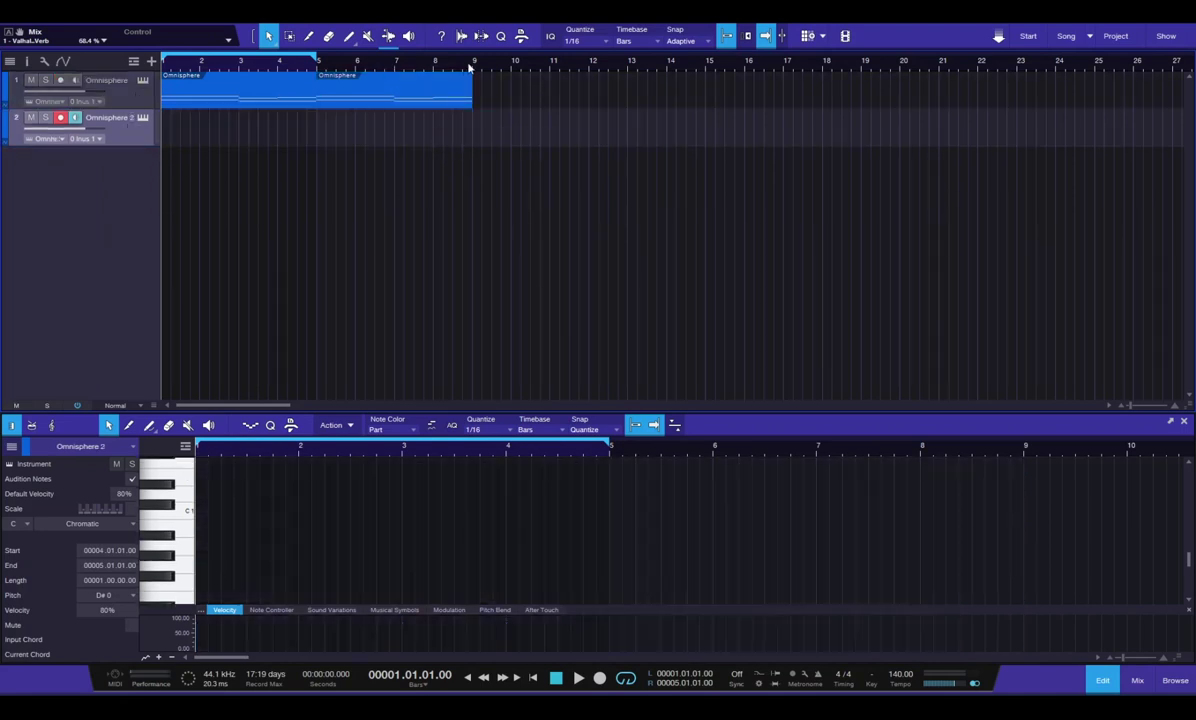
# Draw eighth notes G4, A4 and A#4 on beats 2, 3 and 4 of bar 1 in an eight-bar Omnisphere 2 part
pyautogui.click(227, 513)
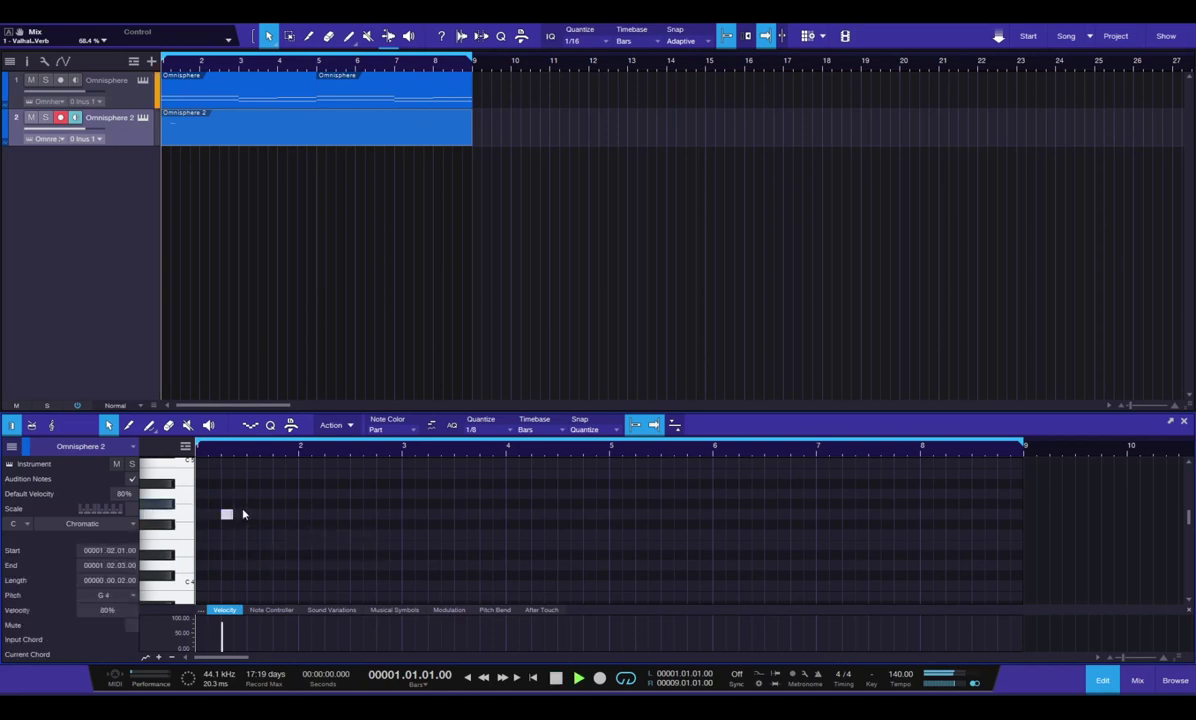
pyautogui.press('space')
pyautogui.click(251, 493)
pyautogui.press('space')
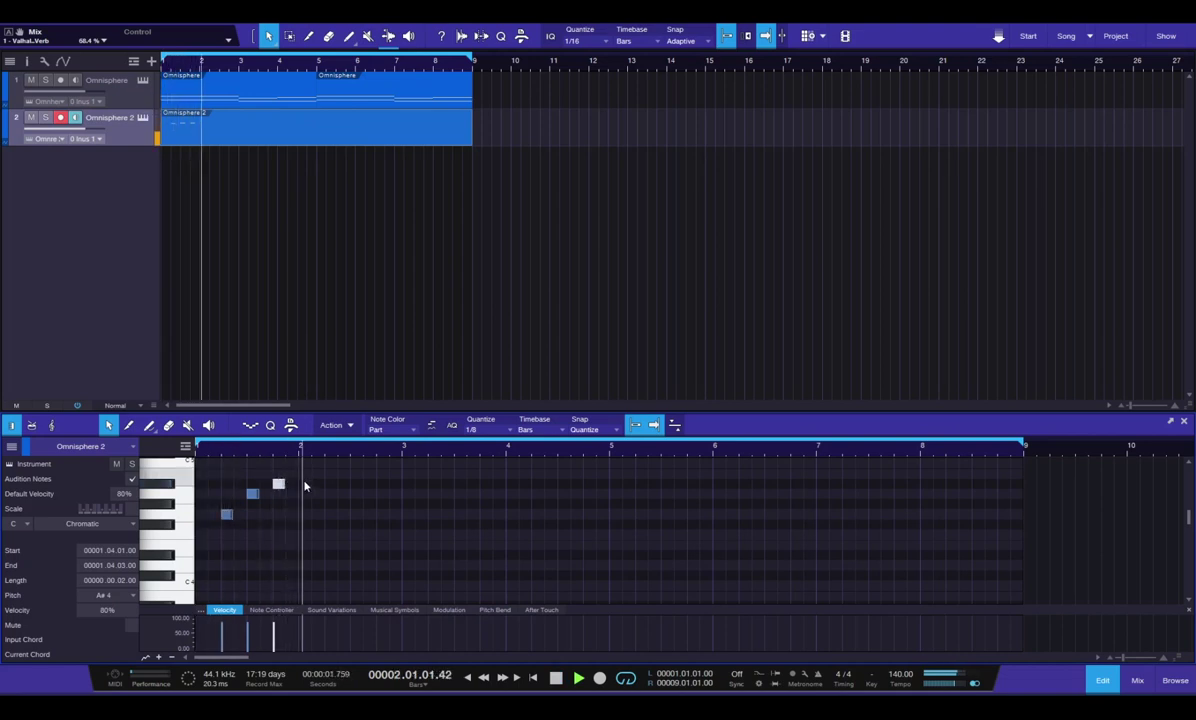
pyautogui.press('space')
# Lower the Omnisphere channel to -4.2 dB and Omnisphere 2 to -3.8 dB, then reopen the Omnisphere 2 part for editing
pyautogui.press('F3')
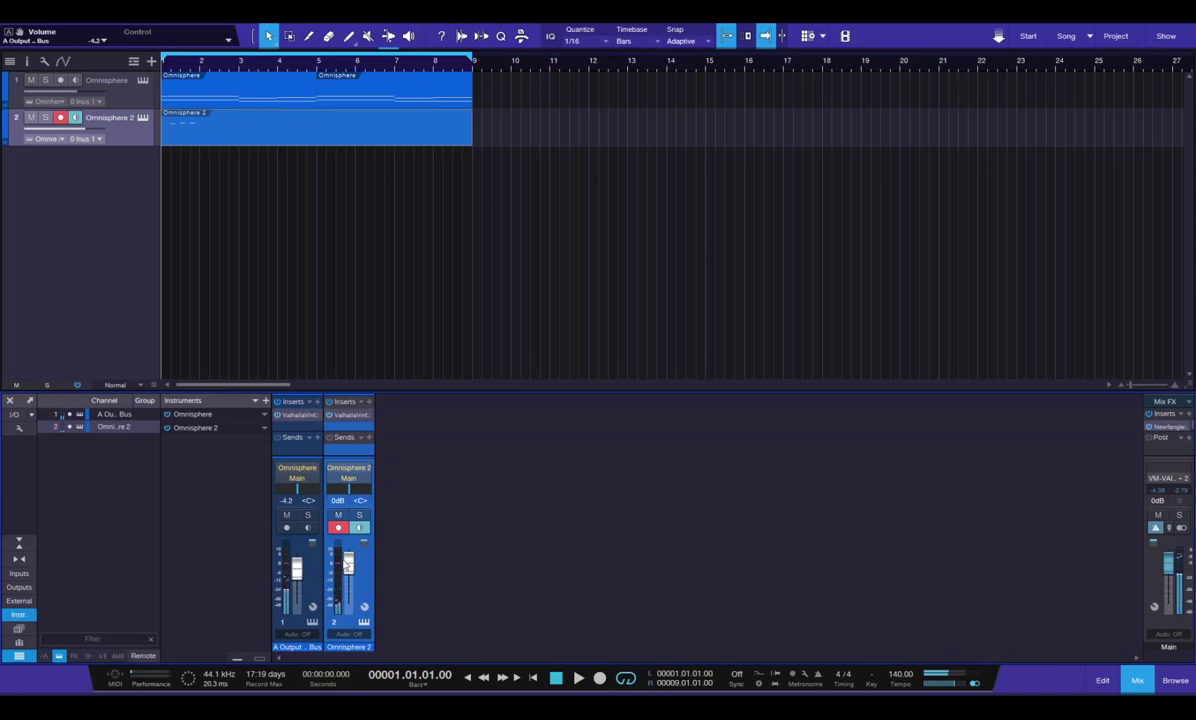
pyautogui.doubleClick(228, 132)
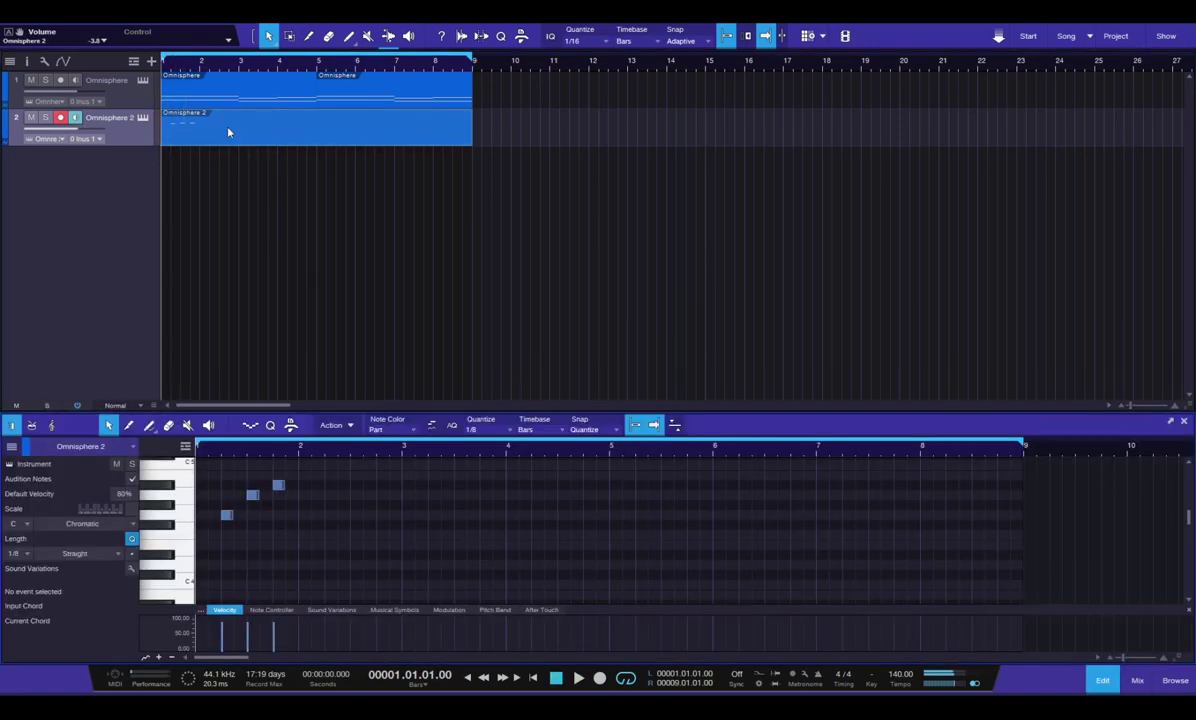
# Add a D4 eighth note between the G4 and A4 notes in bar 1 and audition the melody
pyautogui.click(251, 551)
pyautogui.moveTo(254, 556); pyautogui.dragTo(251, 563)
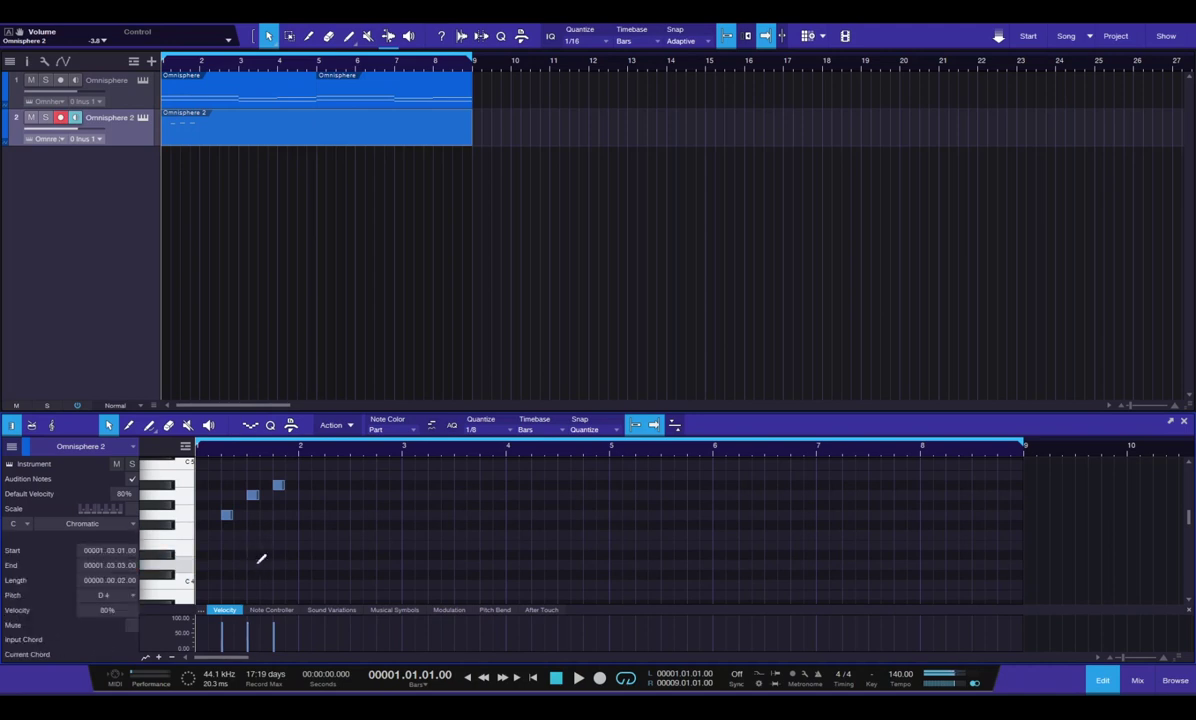
pyautogui.press('space')
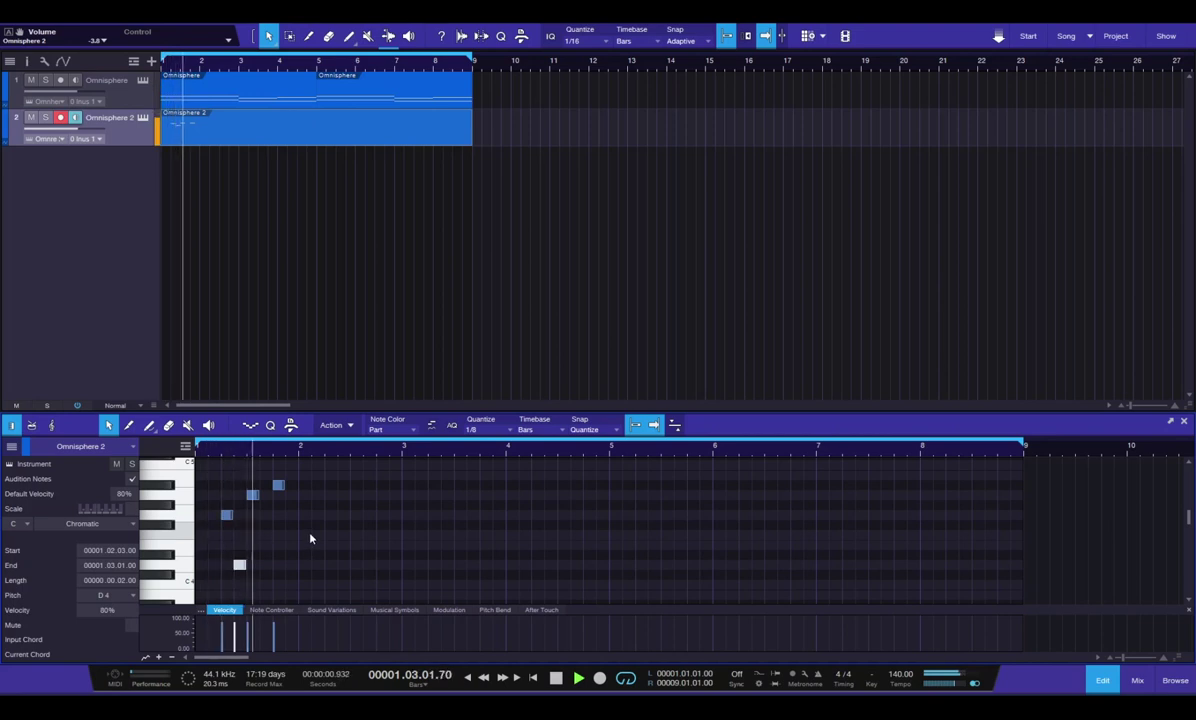
pyautogui.press('space')
pyautogui.press('space')
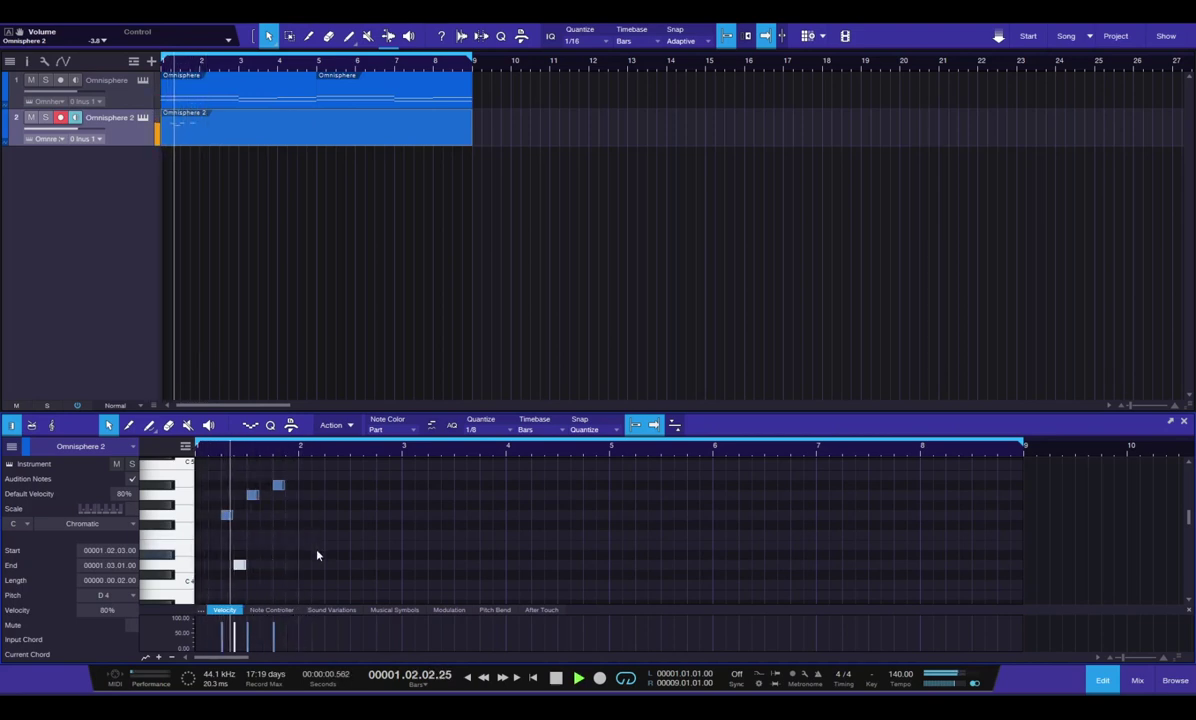
pyautogui.press('space')
# Duplicate the whole four-note melody into bar 2 and play it back
pyautogui.hotkey('ctrl', 'a')
pyautogui.hotkey('ctrl', 'd')
pyautogui.press('space')
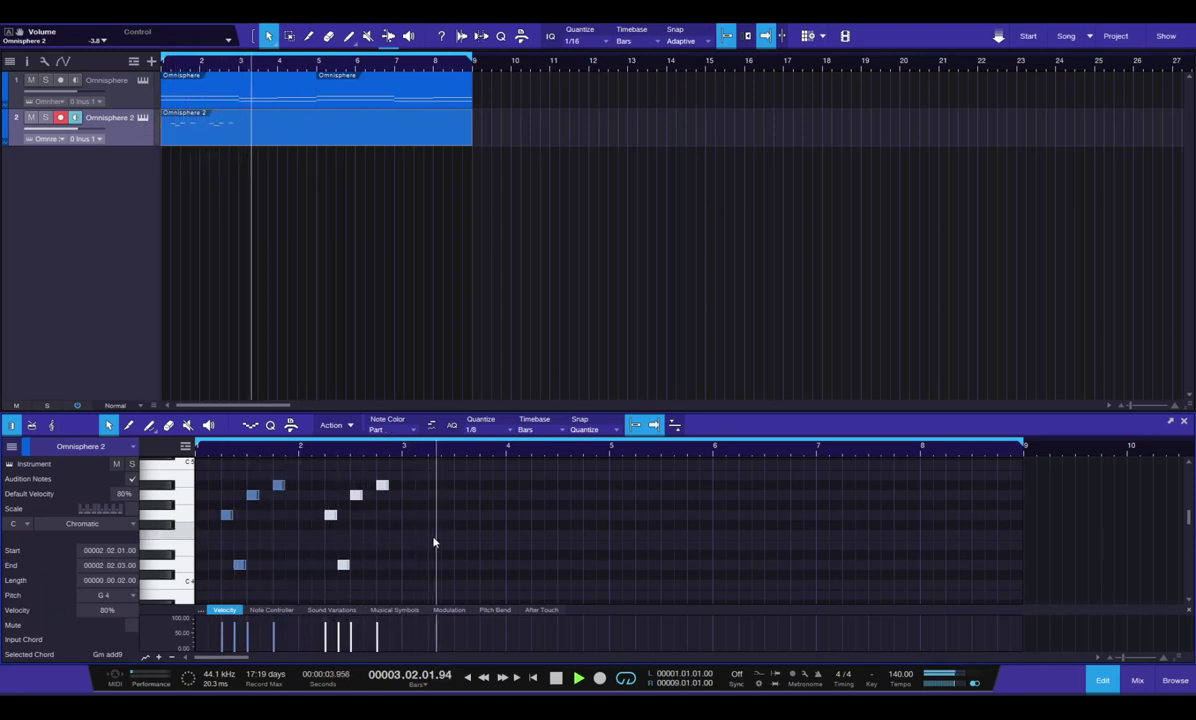
pyautogui.press('space')
pyautogui.press('space')
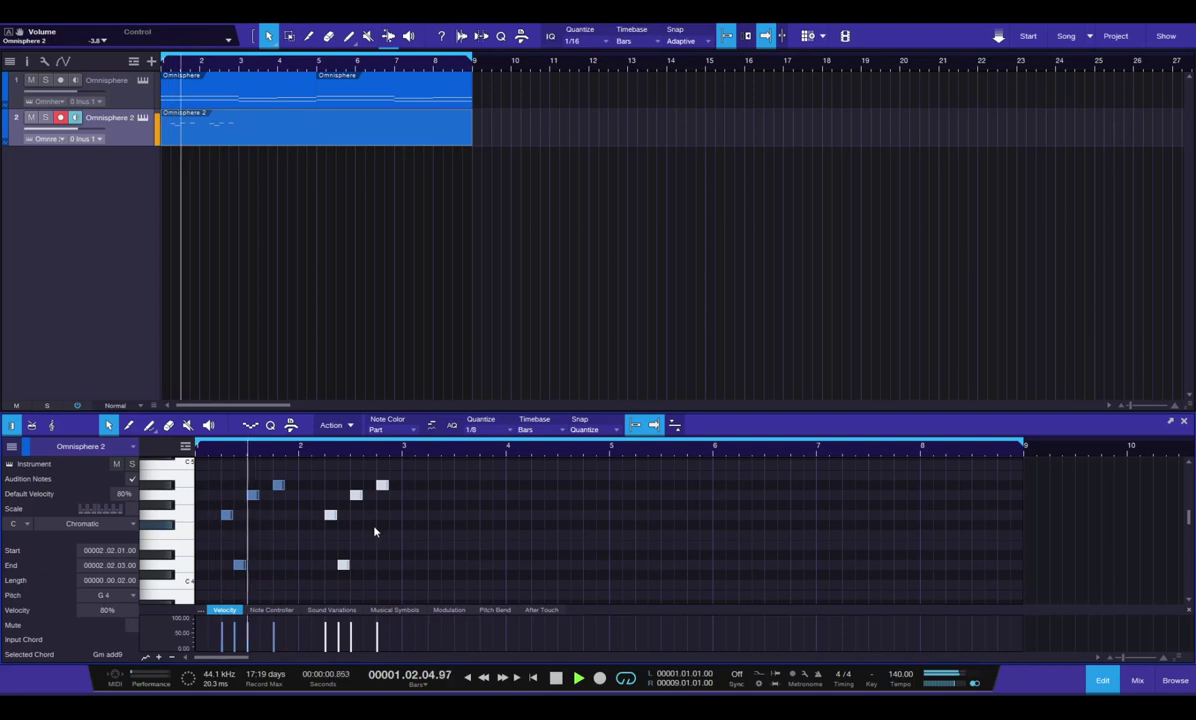
pyautogui.press('space')
# Add a D5 eighth note on beat 1 of bar 2 in the Omnisphere 2 part and audition the melody
pyautogui.scroll(3, 330, 510)
pyautogui.keyDown('alt'); pyautogui.click(304, 485); pyautogui.keyUp('alt')
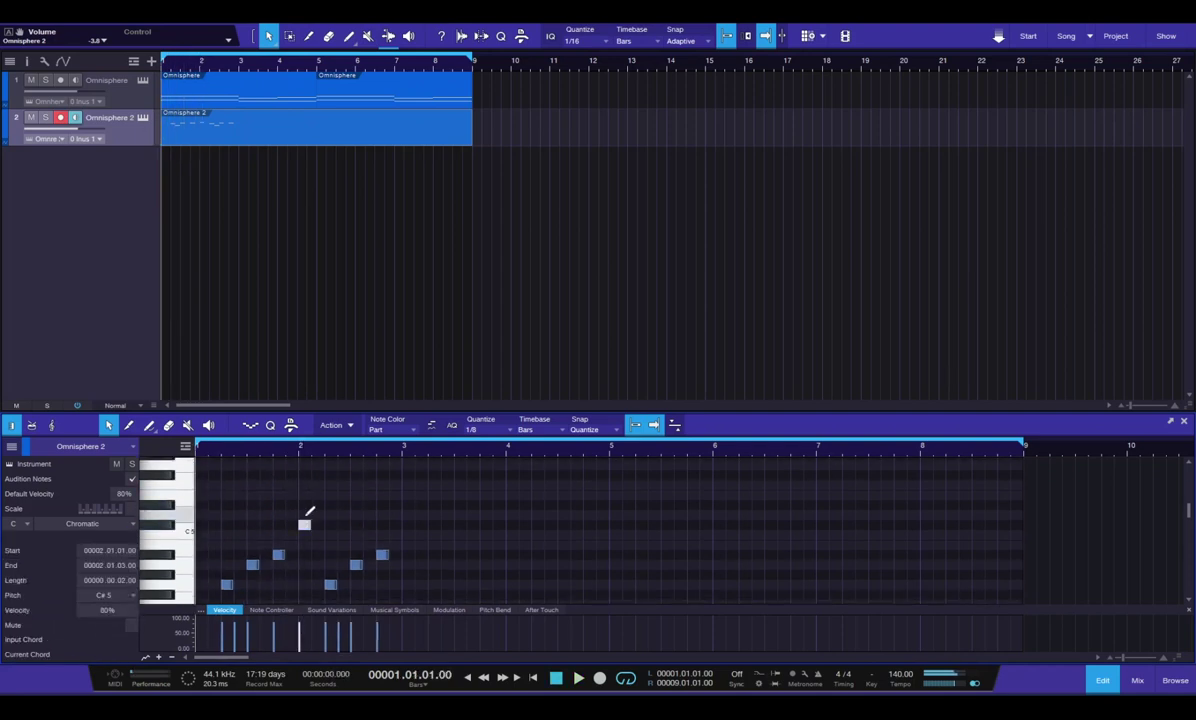
pyautogui.moveTo(305, 523); pyautogui.dragTo(306, 514)
pyautogui.press('space')
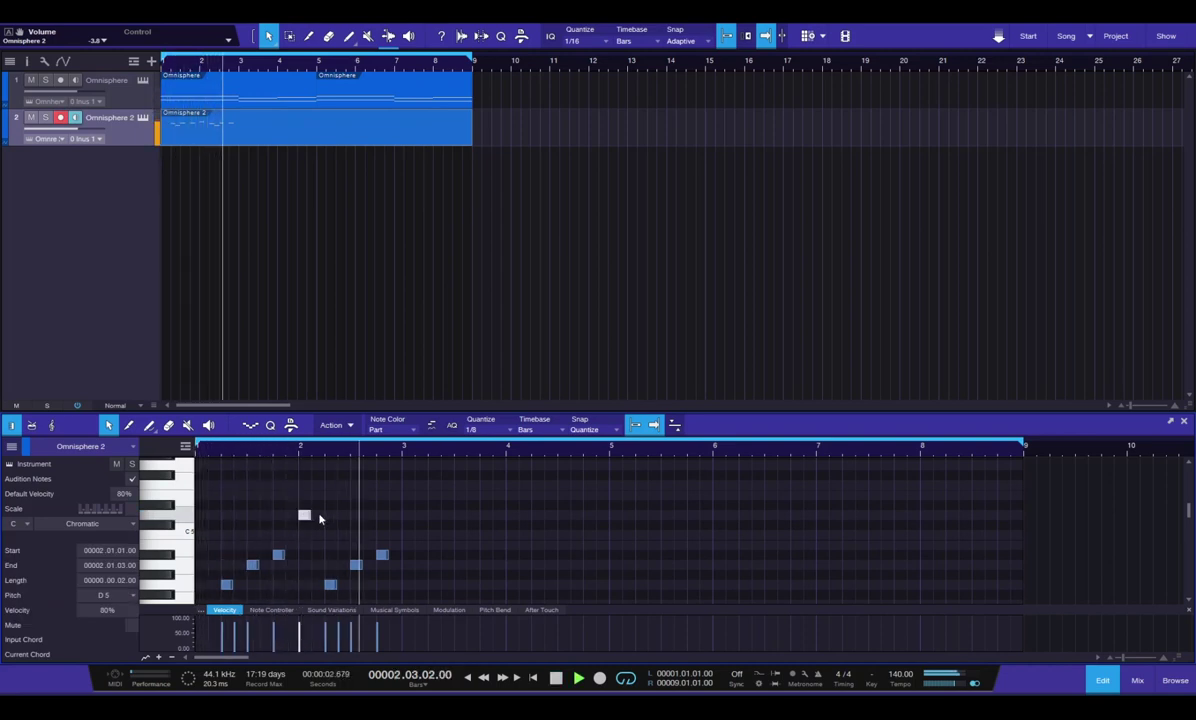
pyautogui.press('space')
pyautogui.press('space')
pyautogui.press('space')
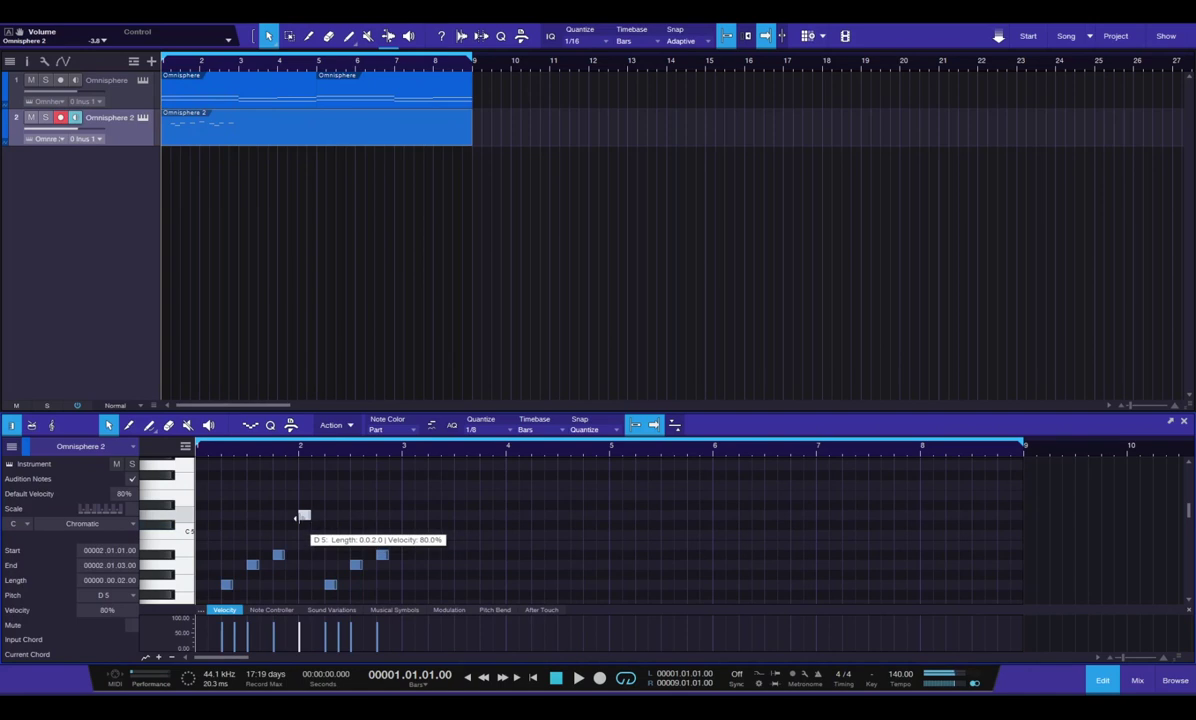
# Lower the note on beat 1 of bar 2 to A#4 and play the melody back
pyautogui.moveTo(305, 516); pyautogui.dragTo(315, 556)
pyautogui.press('space')
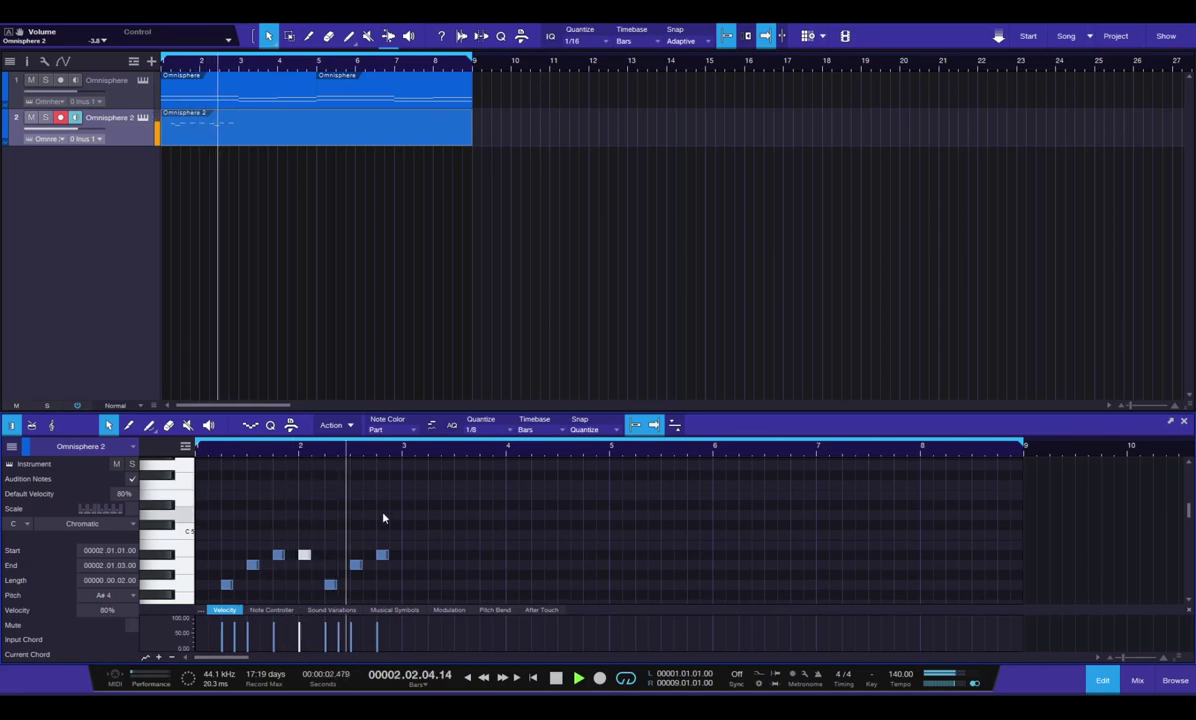
pyautogui.scroll(-2, 408, 500)
pyautogui.press('space')
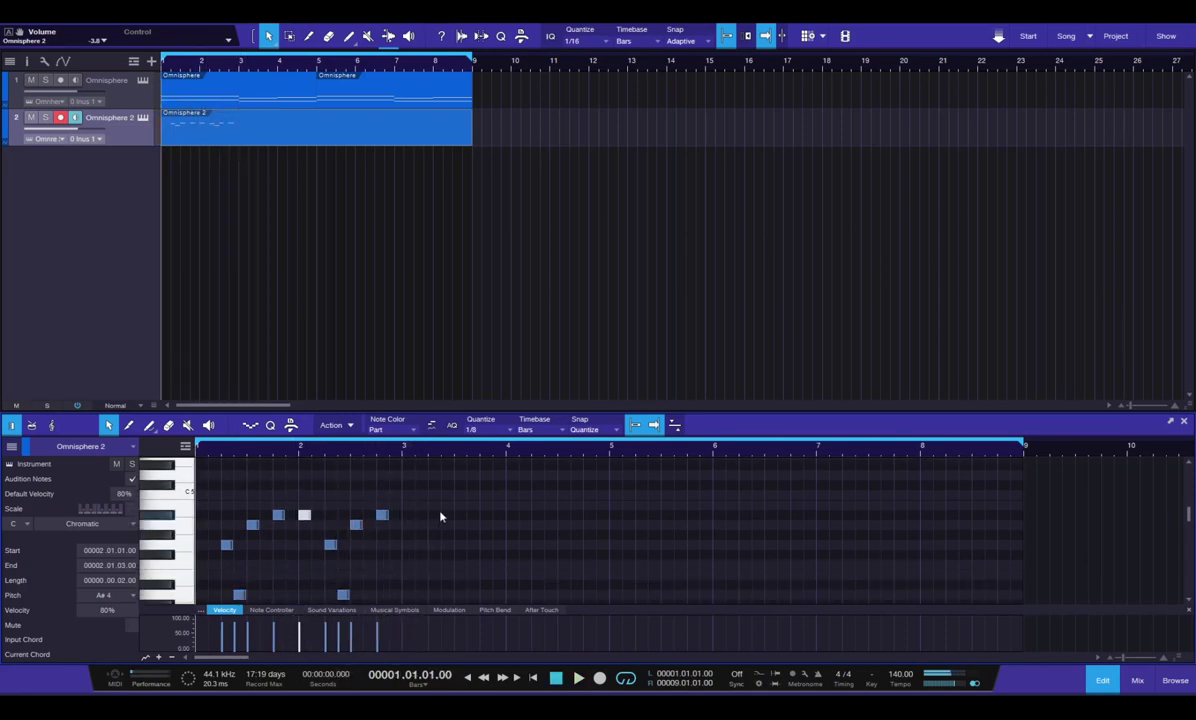
# Draw eighth notes C5, A#4, A4 and A#4 in bar 3 and continue the Omnisphere 2 melody through bar 8
pyautogui.click(432, 495)
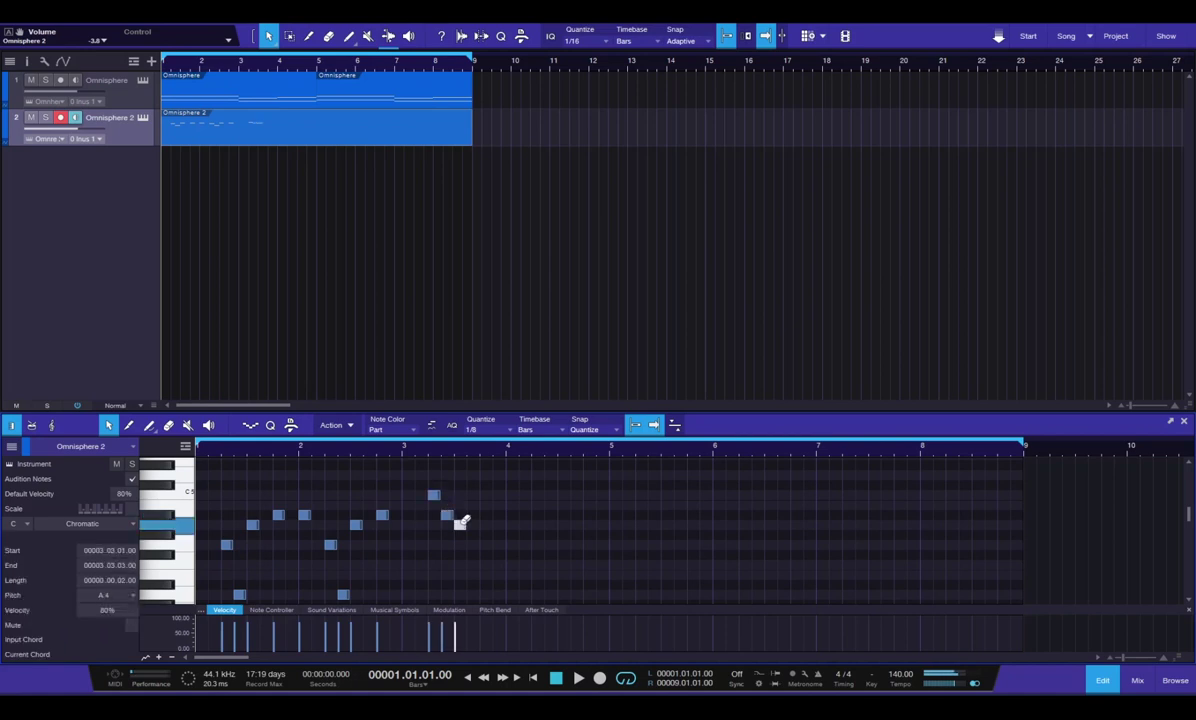
pyautogui.click(486, 523)
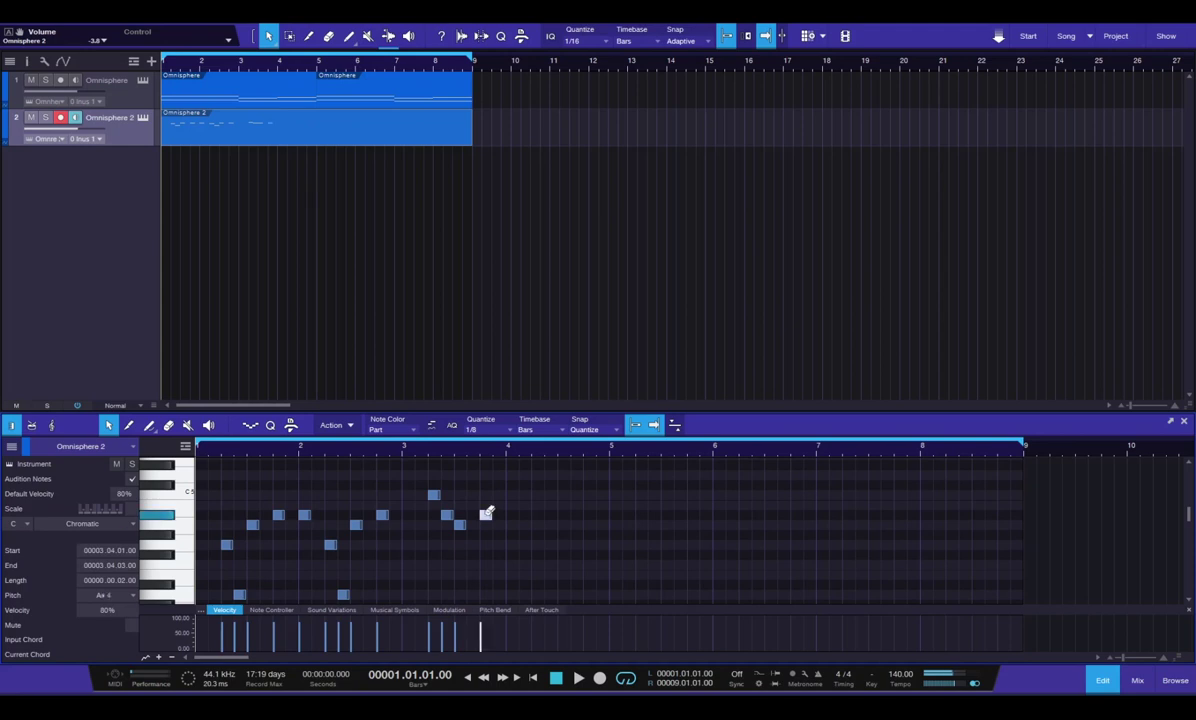
pyautogui.moveTo(434, 457); pyautogui.dragTo(502, 472)
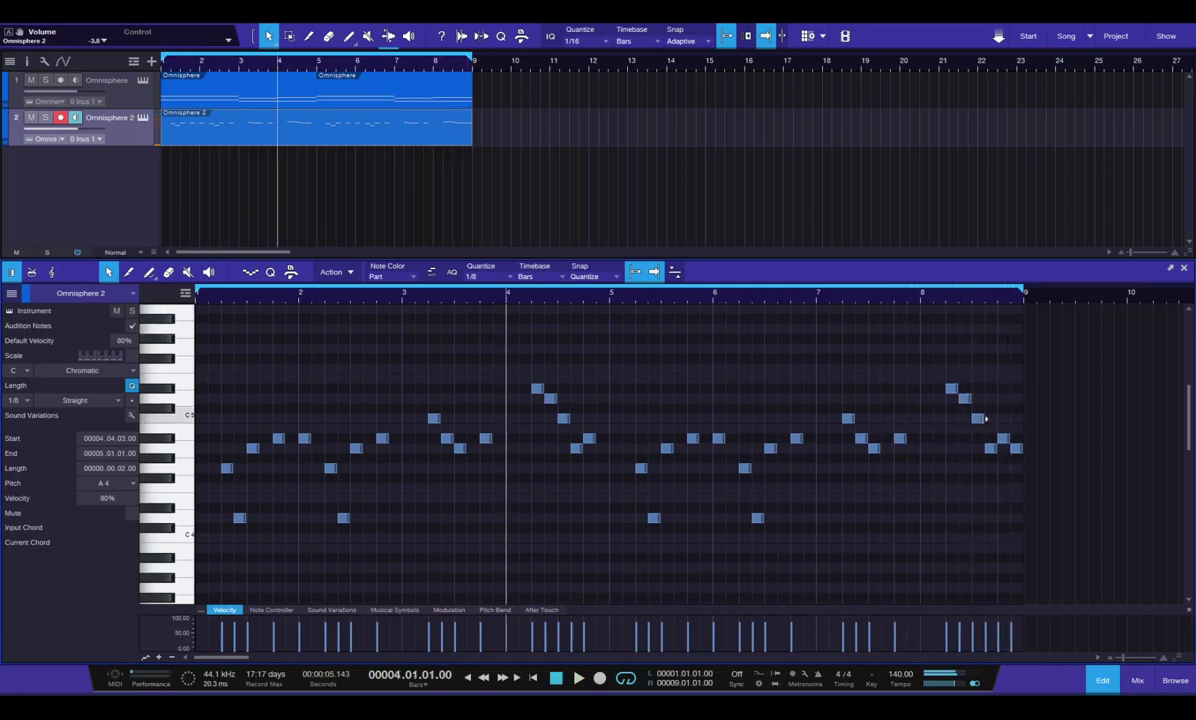
# Add an Arcade instrument track below Omnisphere 2
pyautogui.press('F3')
pyautogui.press('F5')
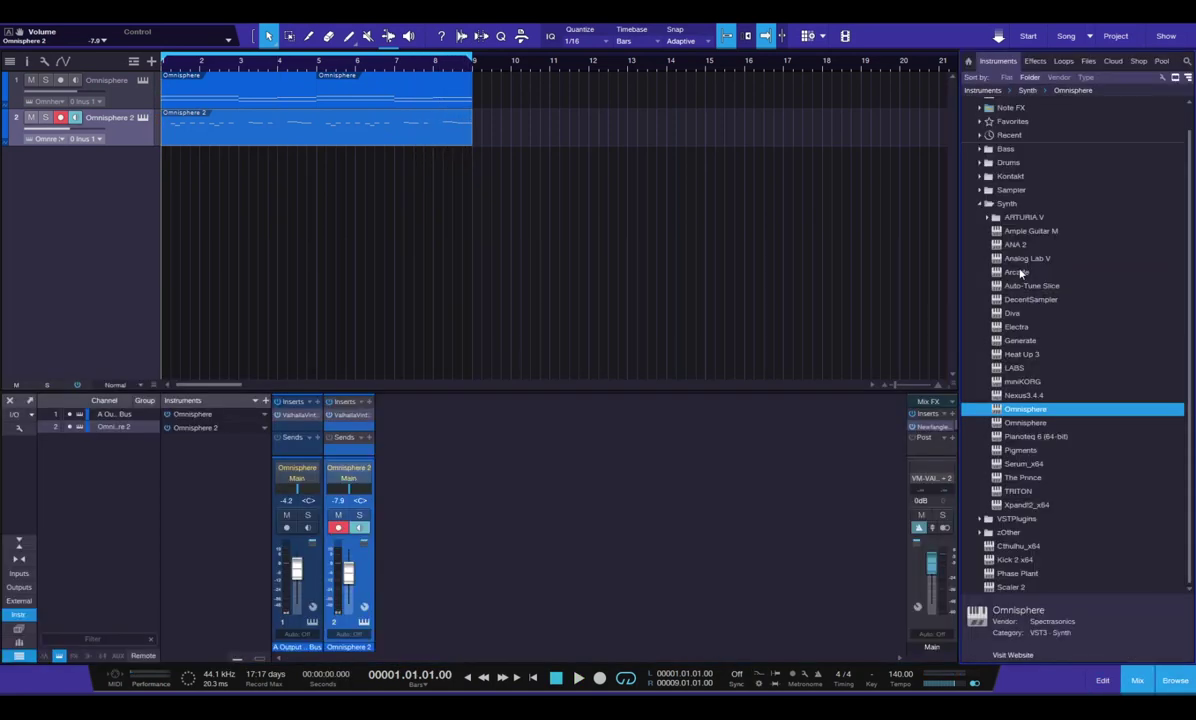
pyautogui.moveTo(1020, 272); pyautogui.dragTo(211, 224)
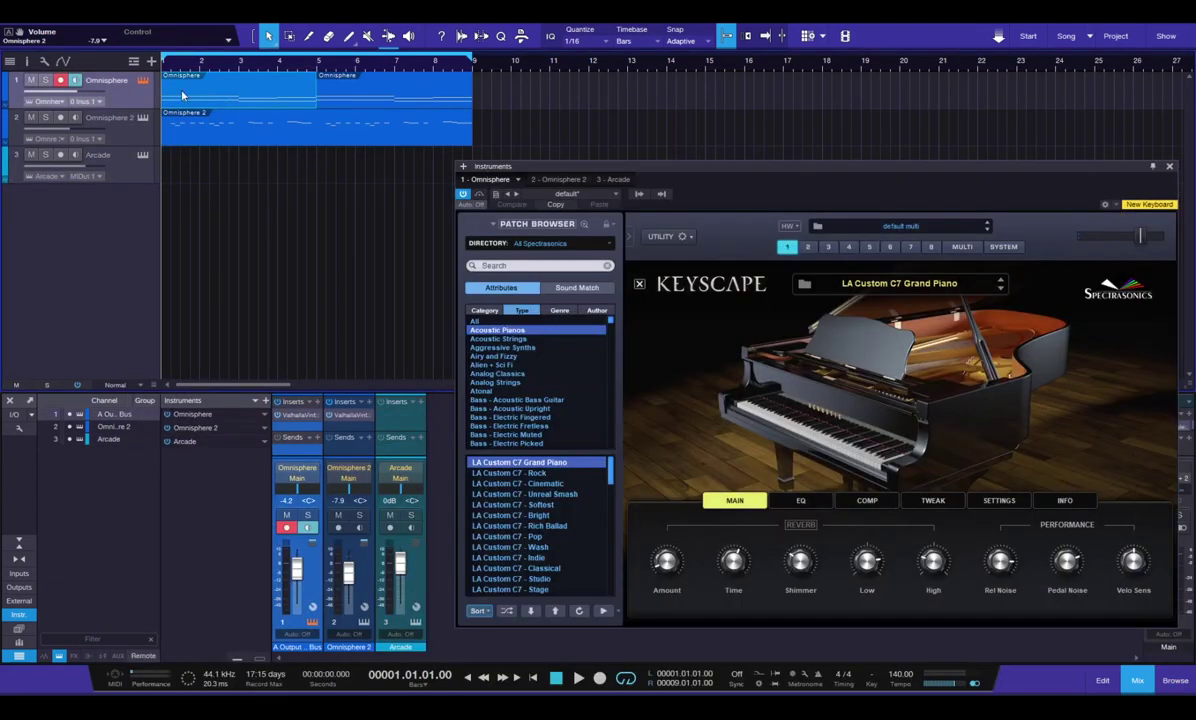
# Look over the Omnisphere and Omnisphere 2 parts and close the instrument window
pyautogui.doubleClick(183, 95)
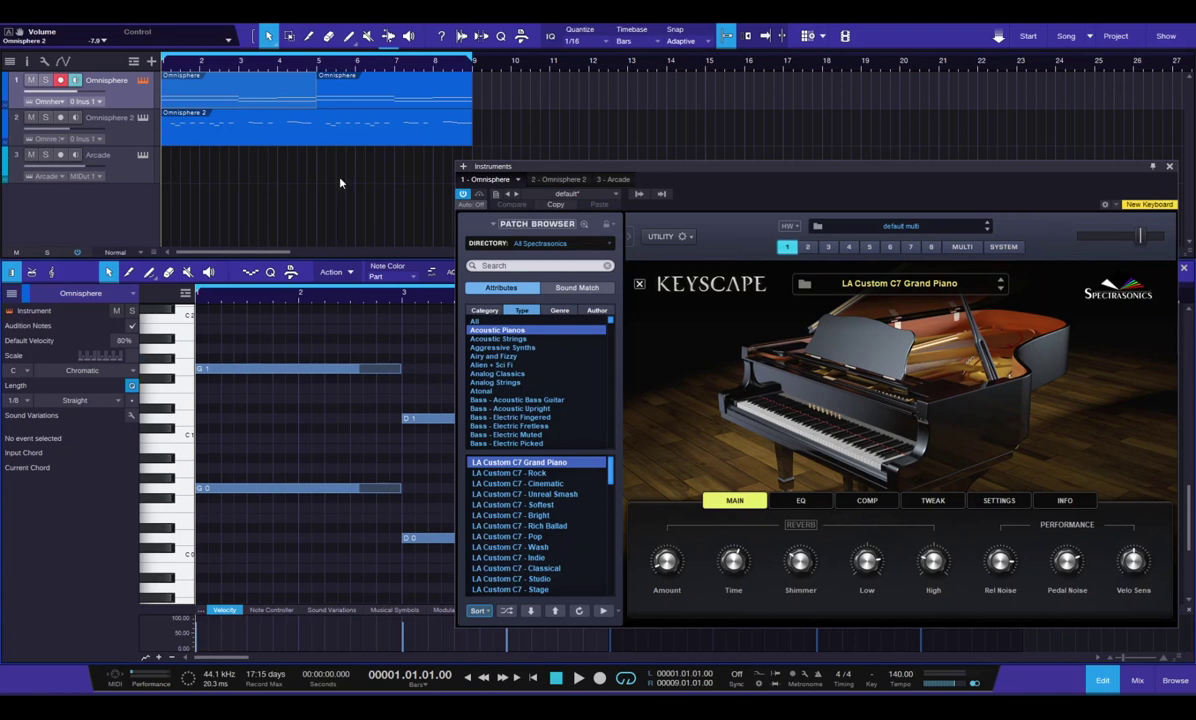
pyautogui.click(203, 130)
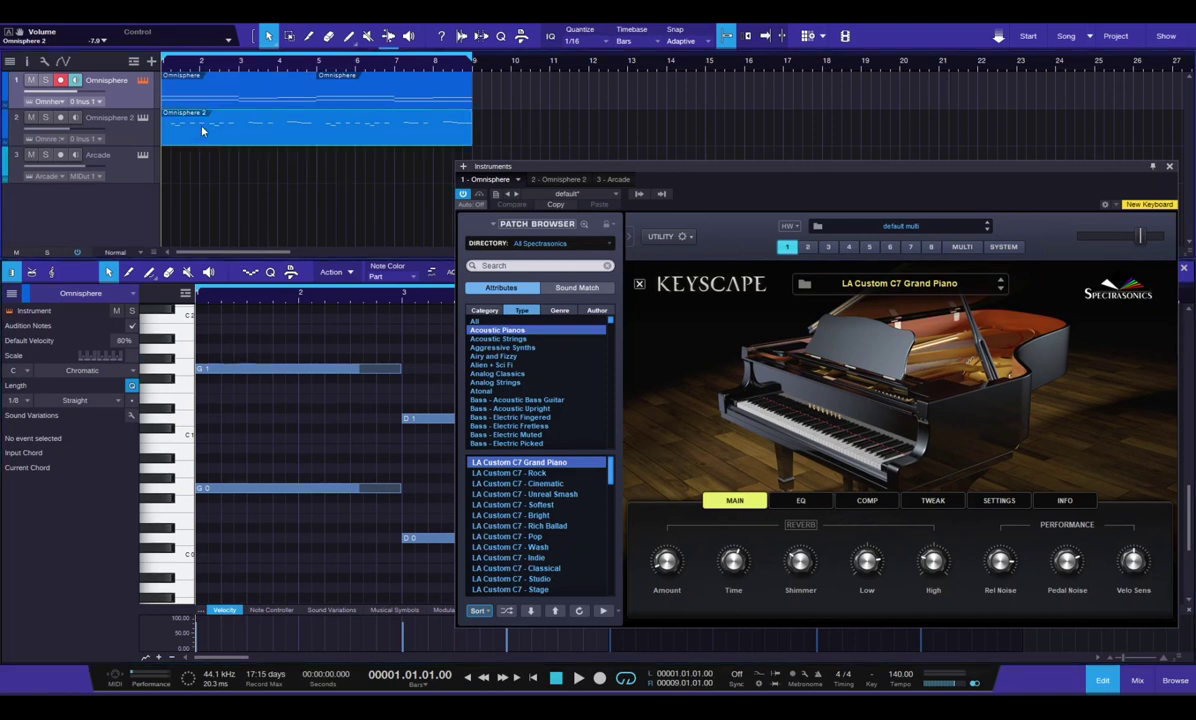
pyautogui.moveTo(973, 168); pyautogui.dragTo(926, 206)
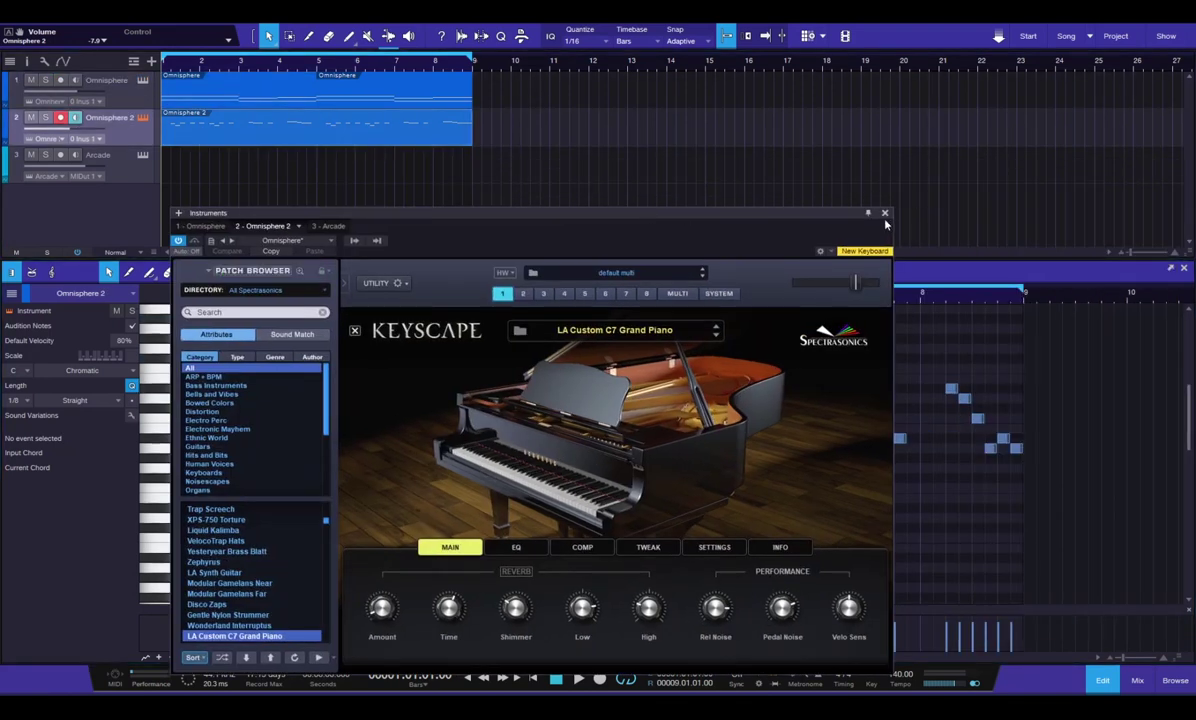
pyautogui.click(884, 213)
# Using Arcade's Holy Divine preset, place sustained E3 notes at bars 1 and 5 and B2 at bar 7, then play the loop
pyautogui.click(146, 157)
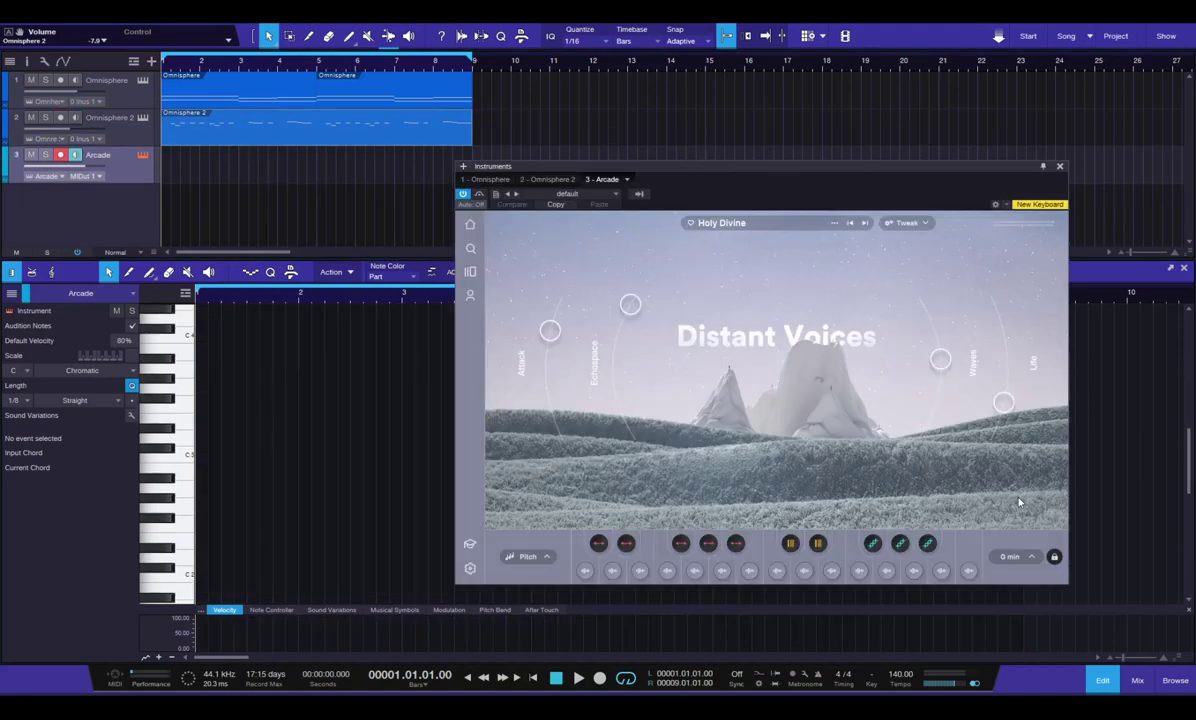
pyautogui.press('space')
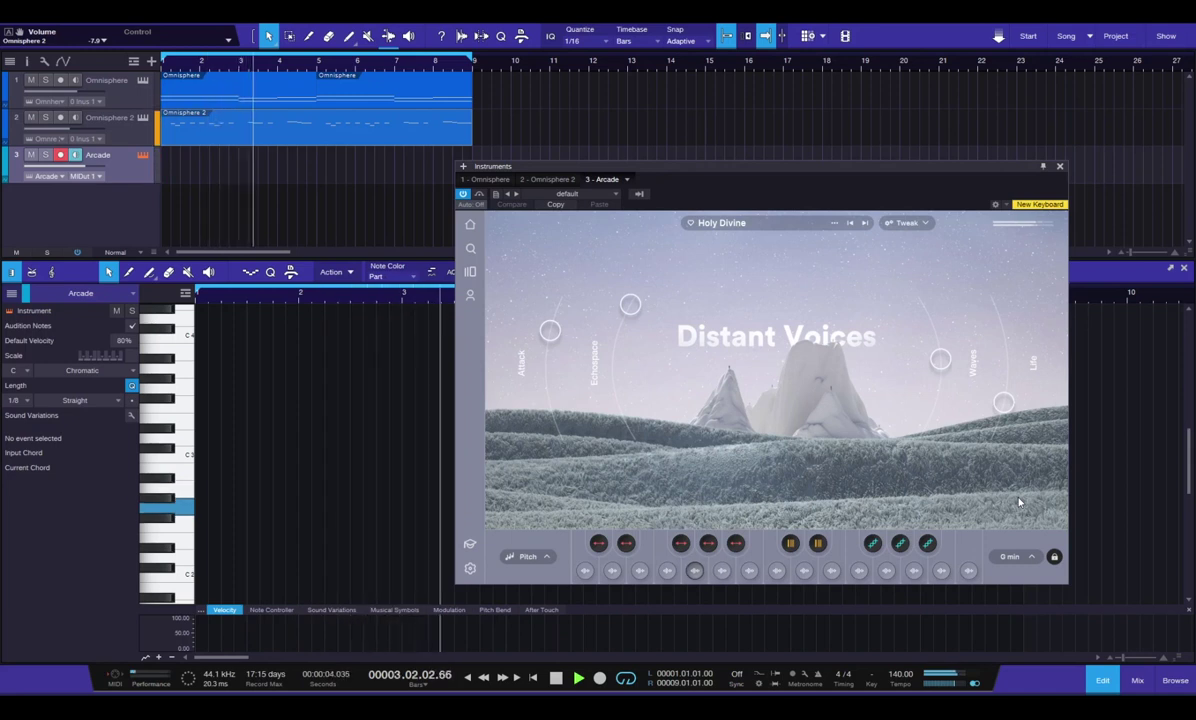
pyautogui.press('space')
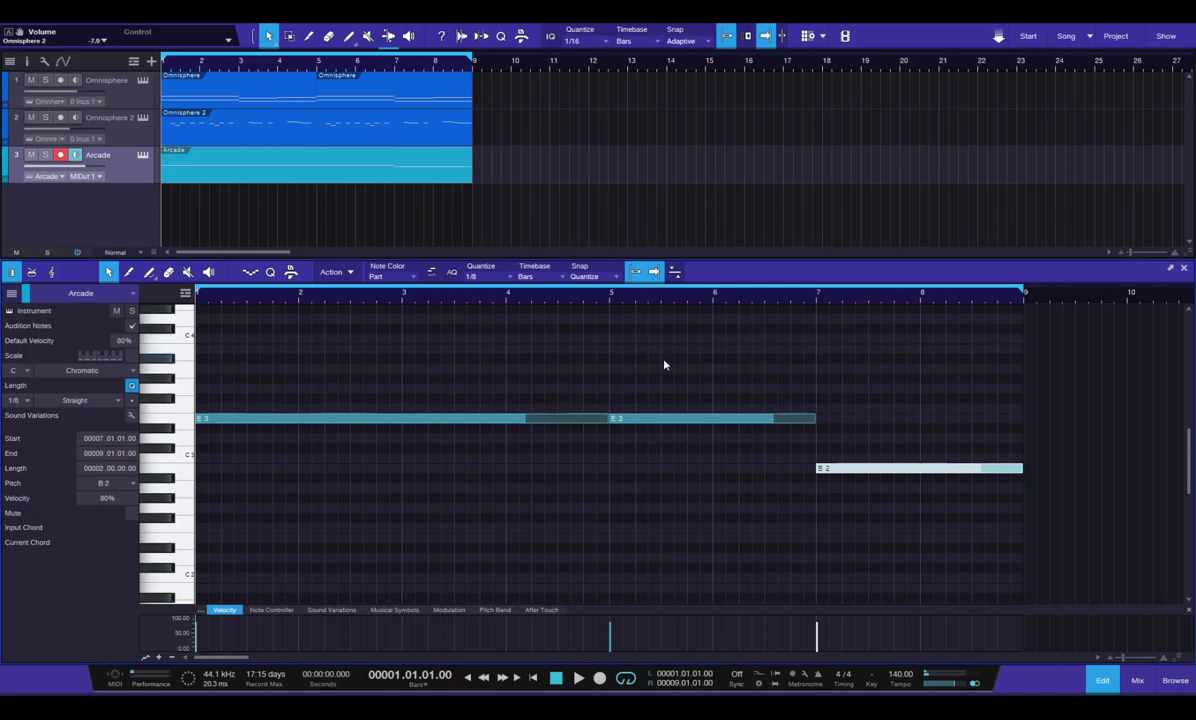
pyautogui.press('space')
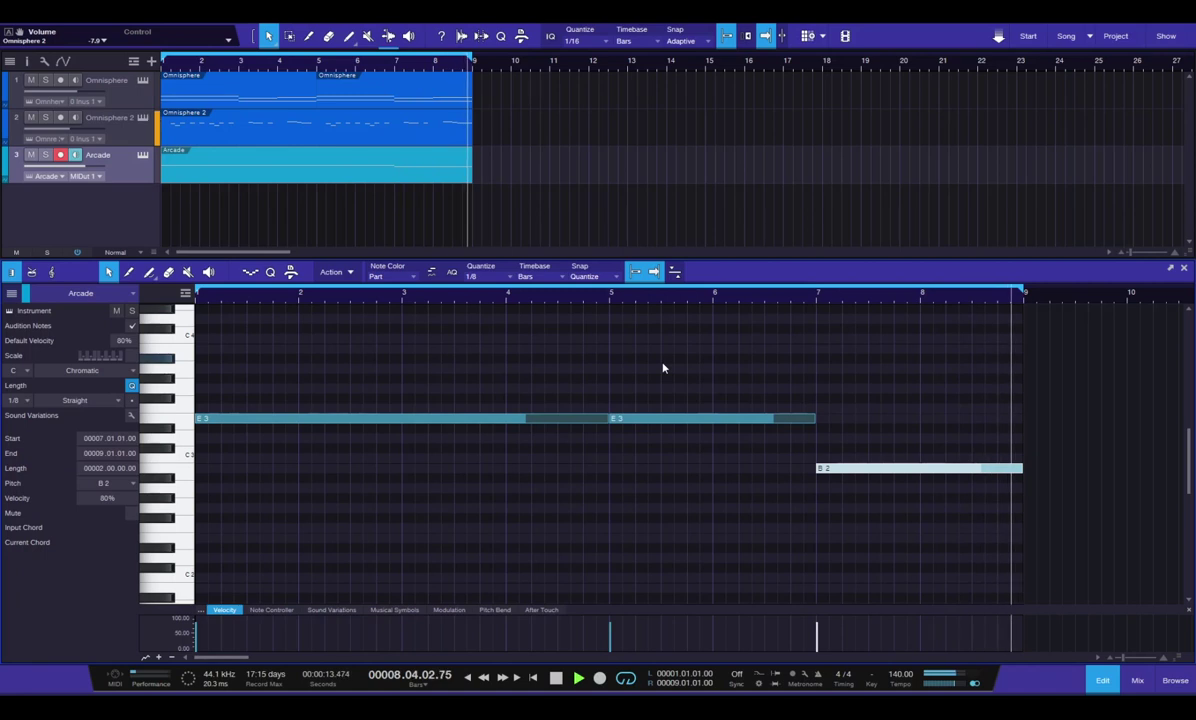
pyautogui.press('space')
# Add an Xpand!2_x64 instrument track below Arcade
pyautogui.press('F3')
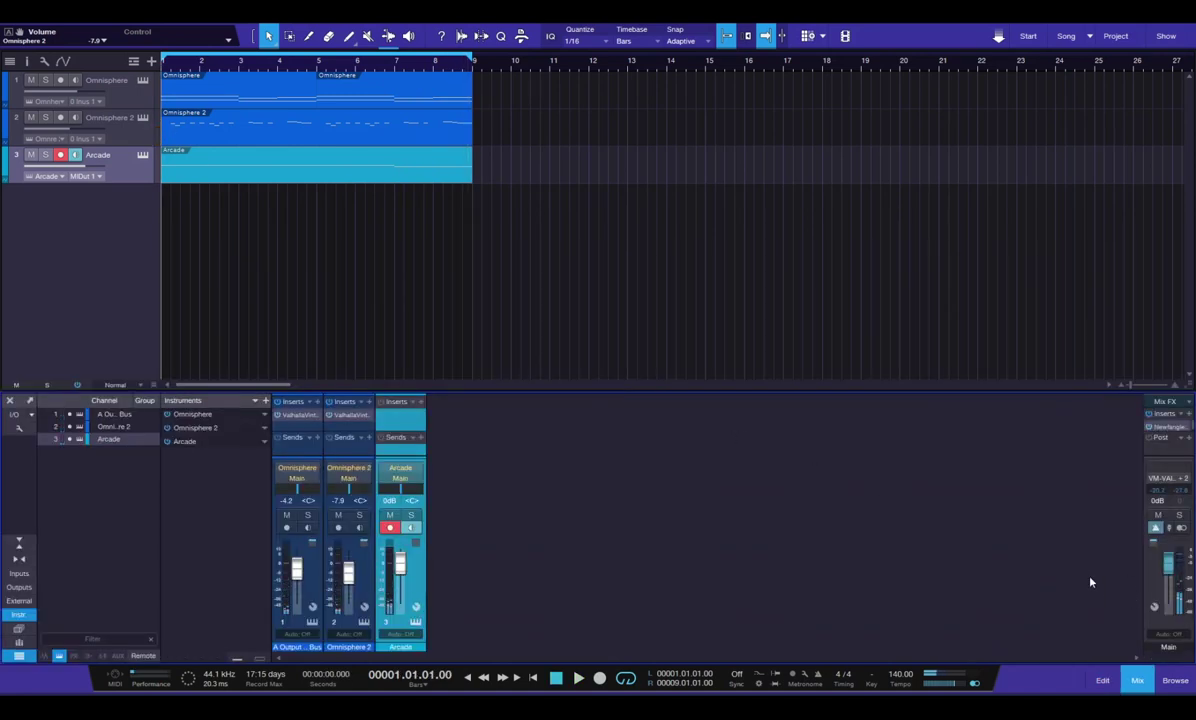
pyautogui.click(1175, 679)
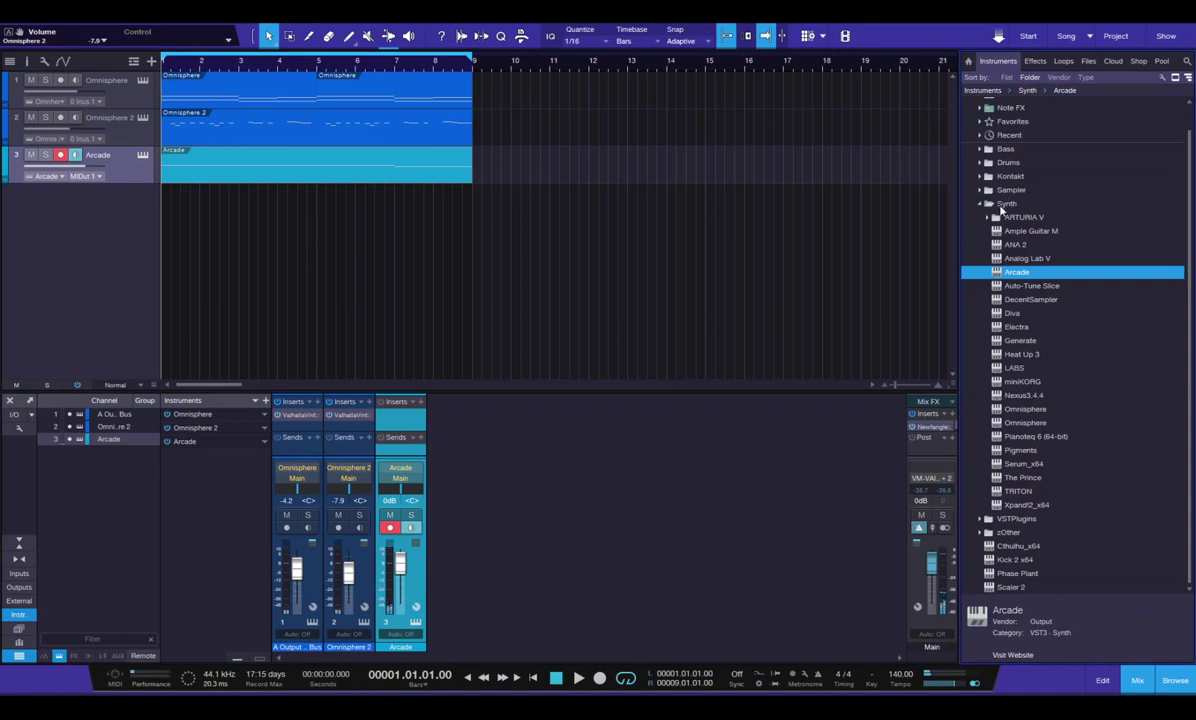
pyautogui.click(1010, 176)
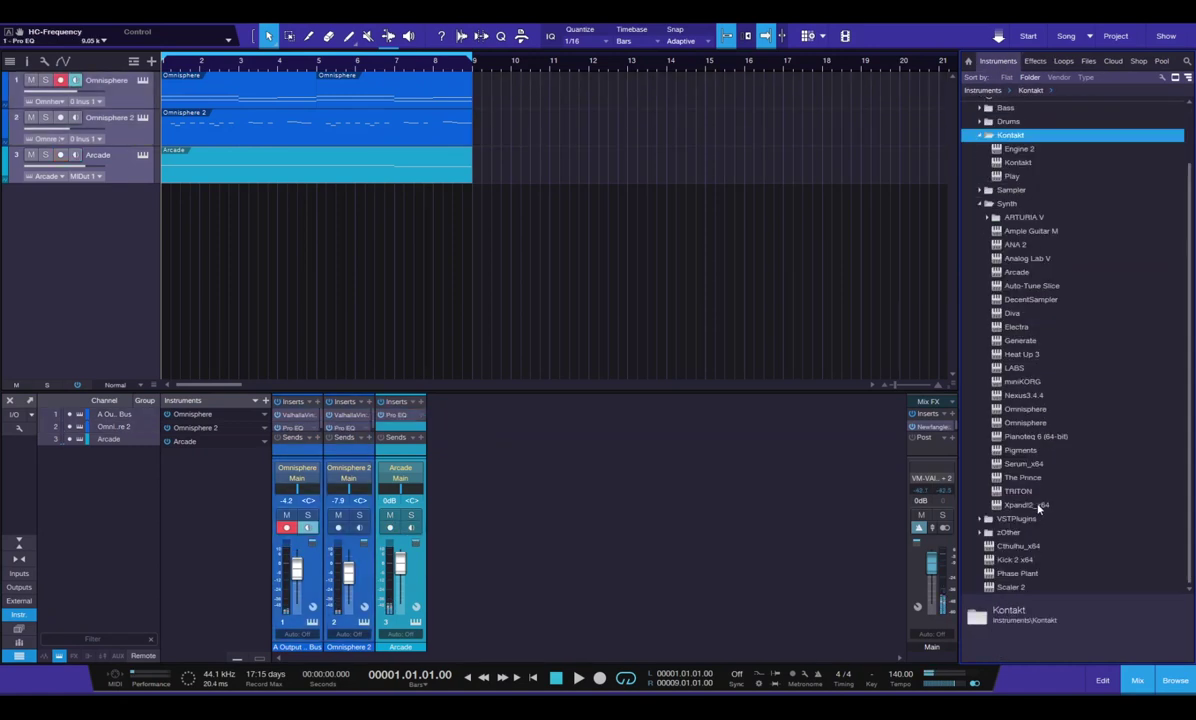
pyautogui.moveTo(1038, 508); pyautogui.dragTo(158, 262)
# Fill an eight-bar Xpand!2_x64 part with sustained notes and play it back with the loop
pyautogui.press('space')
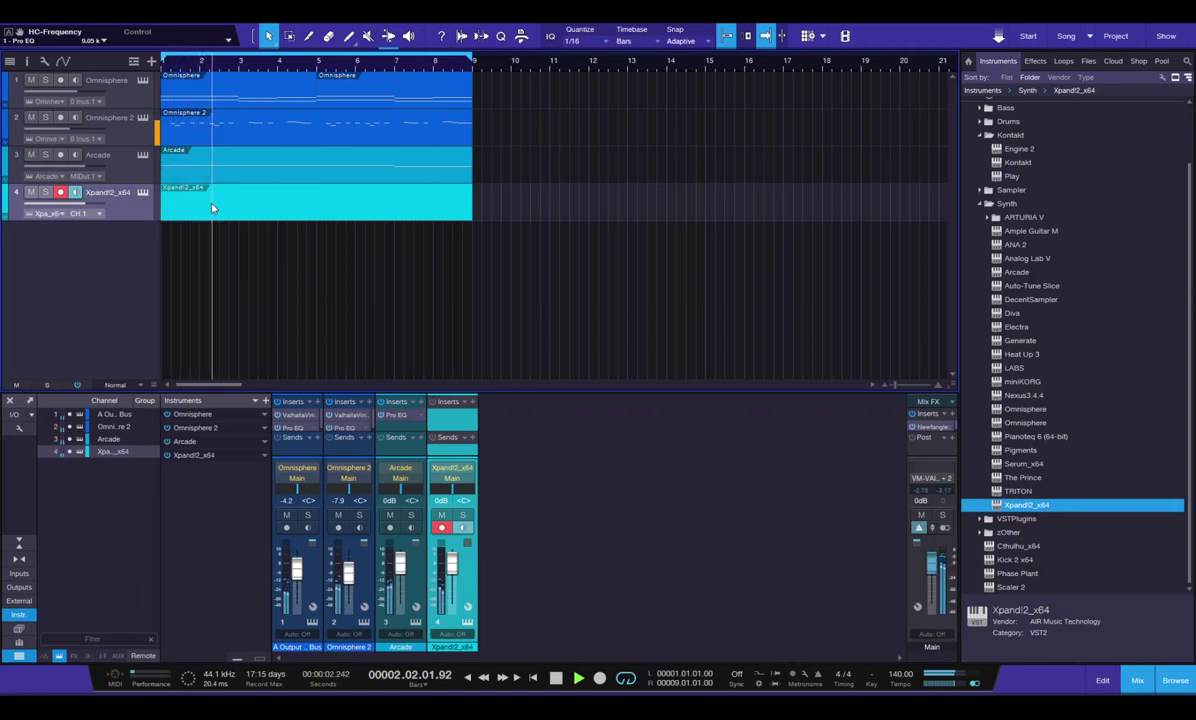
pyautogui.press('space')
pyautogui.press('F5')
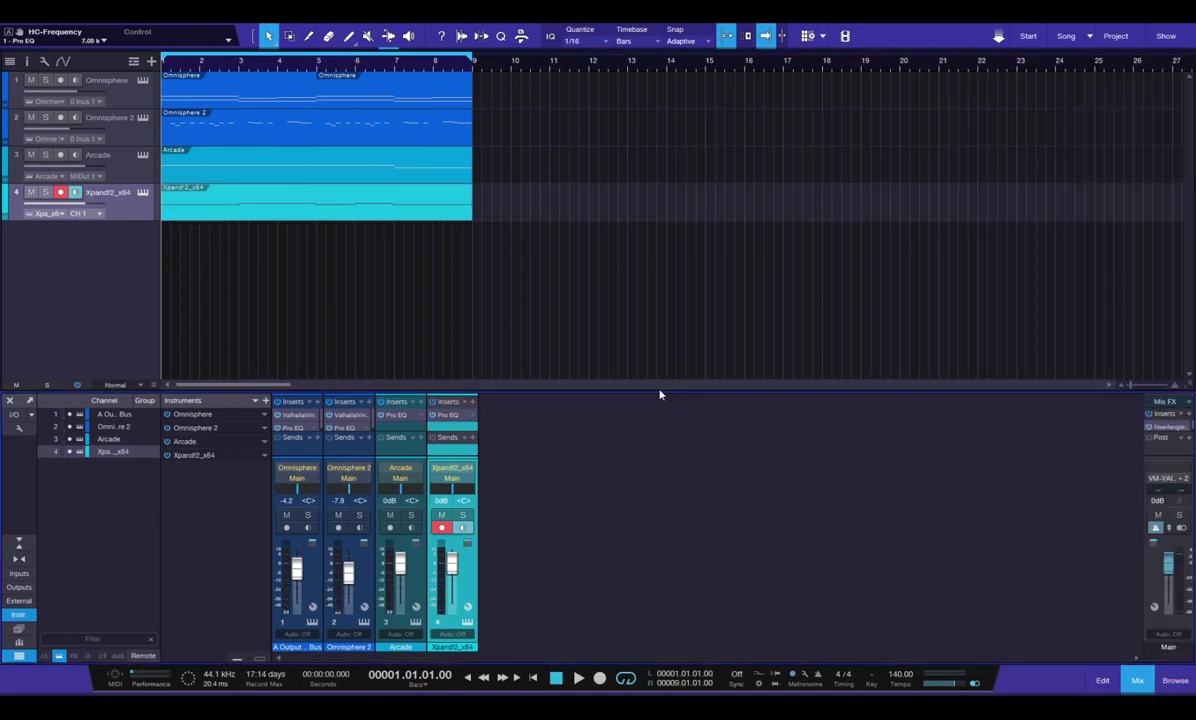
pyautogui.press('space')
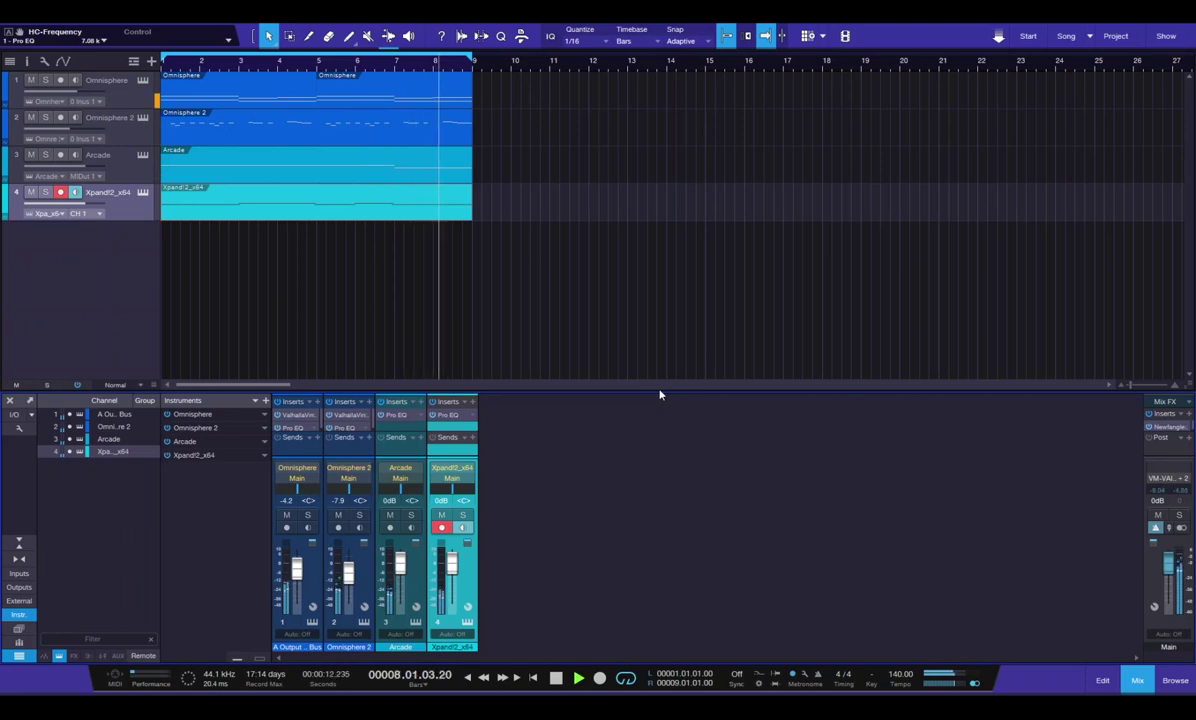
pyautogui.press('space')
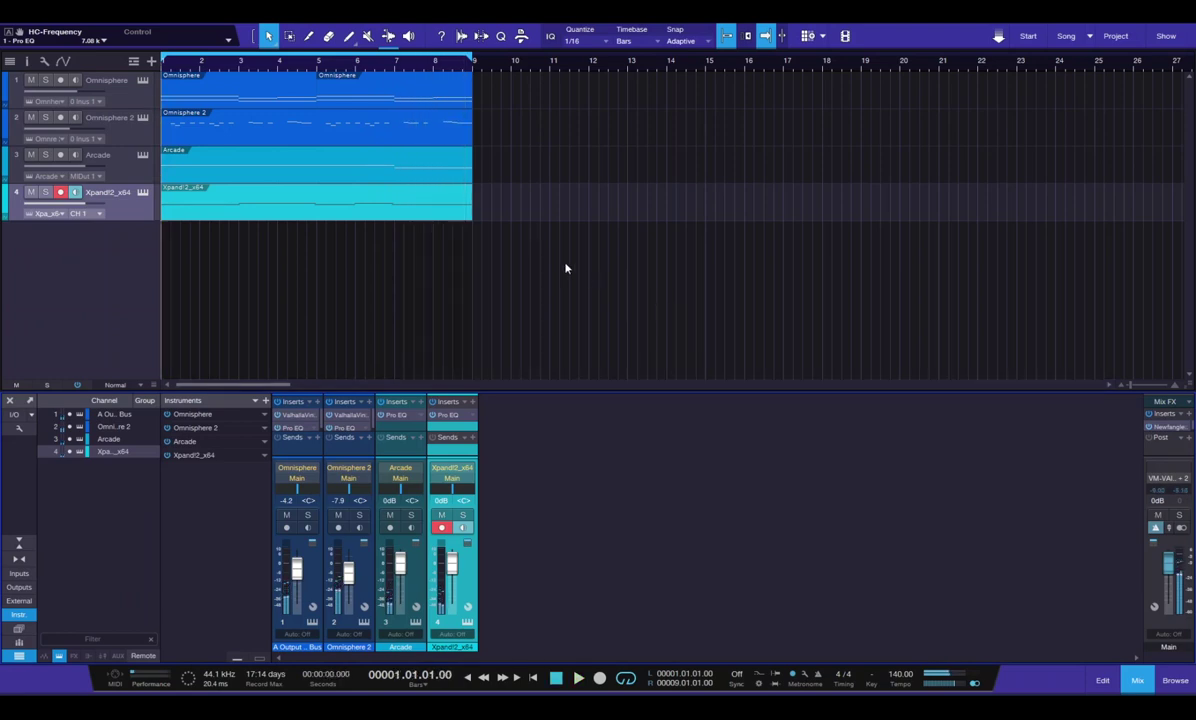
# Add the Impact sampler as a new instrument track below Xpand!2_x64
pyautogui.press('F5')
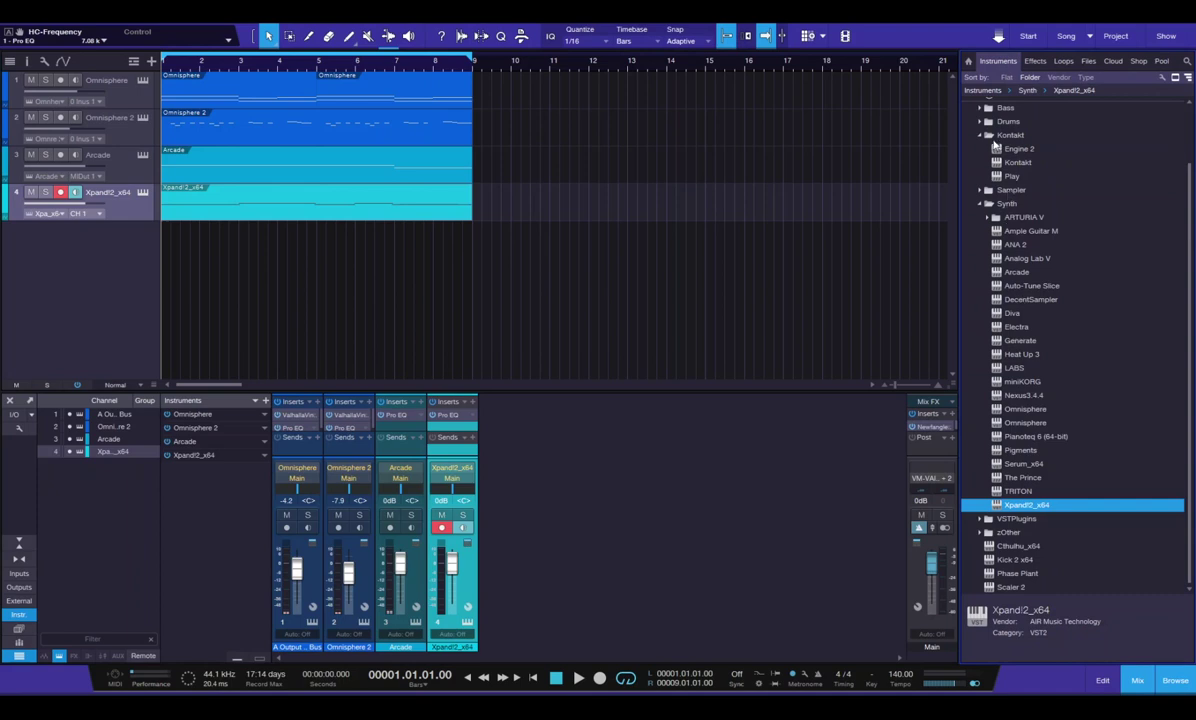
pyautogui.doubleClick(995, 140)
pyautogui.doubleClick(988, 163)
pyautogui.doubleClick(1012, 149)
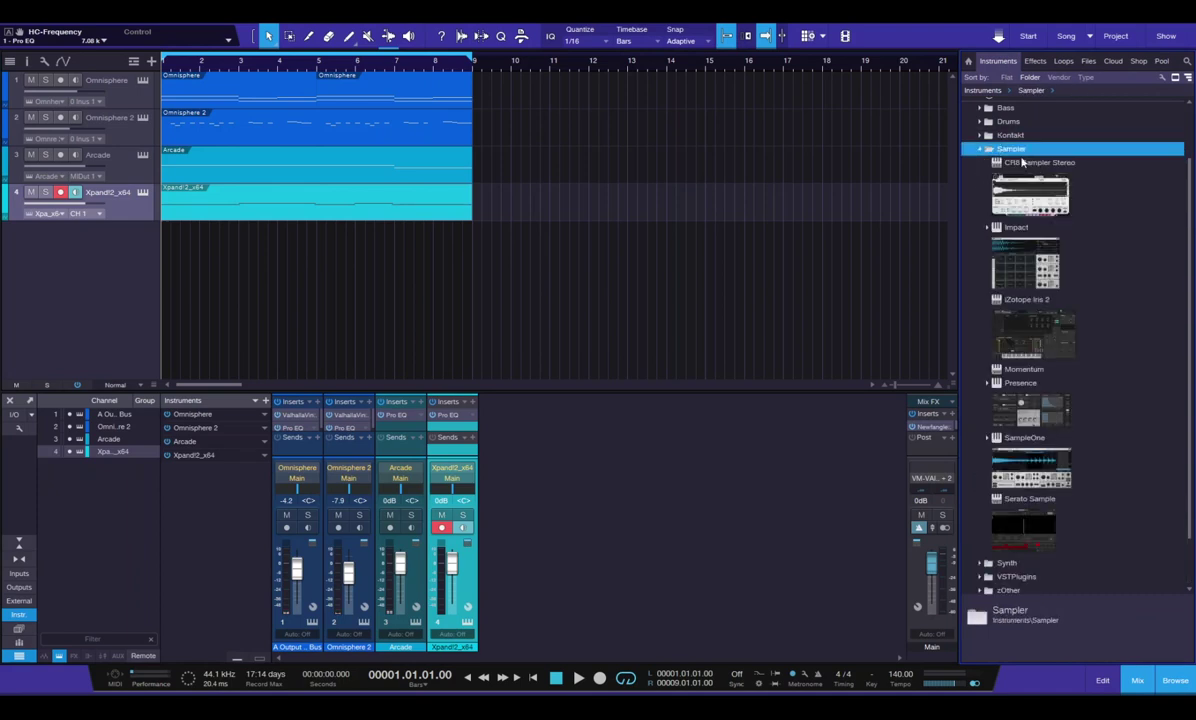
pyautogui.scroll(-1, 1040, 364)
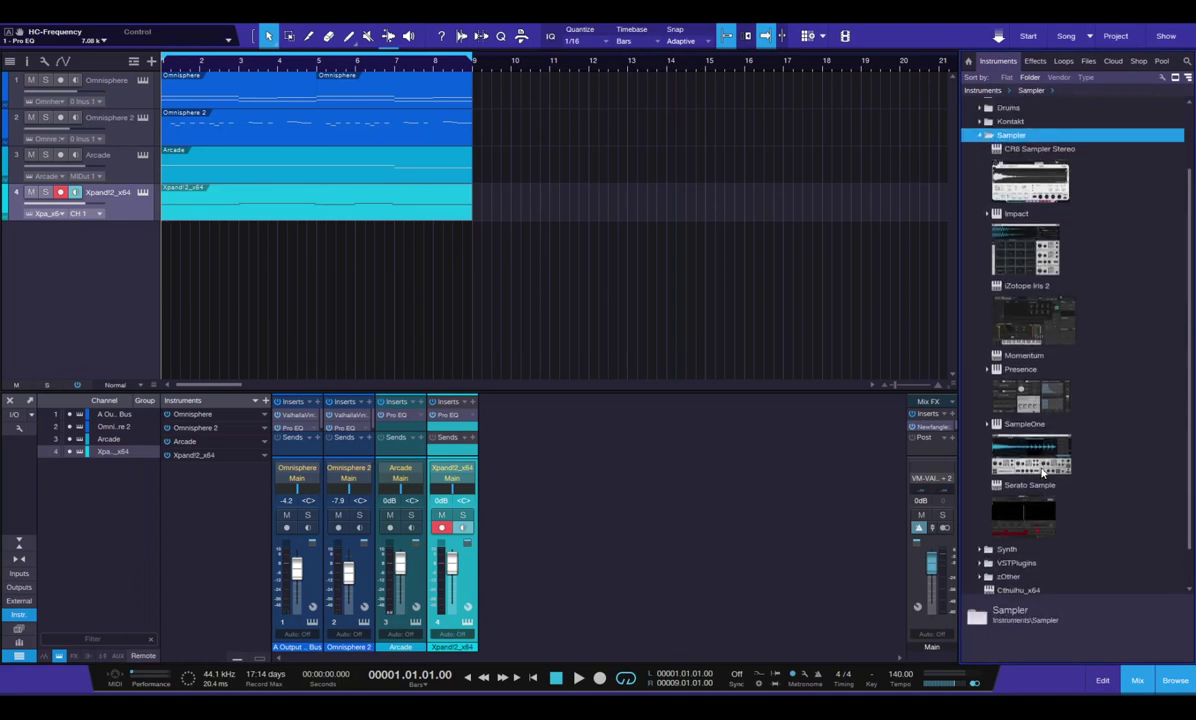
pyautogui.moveTo(1035, 268); pyautogui.dragTo(600, 282)
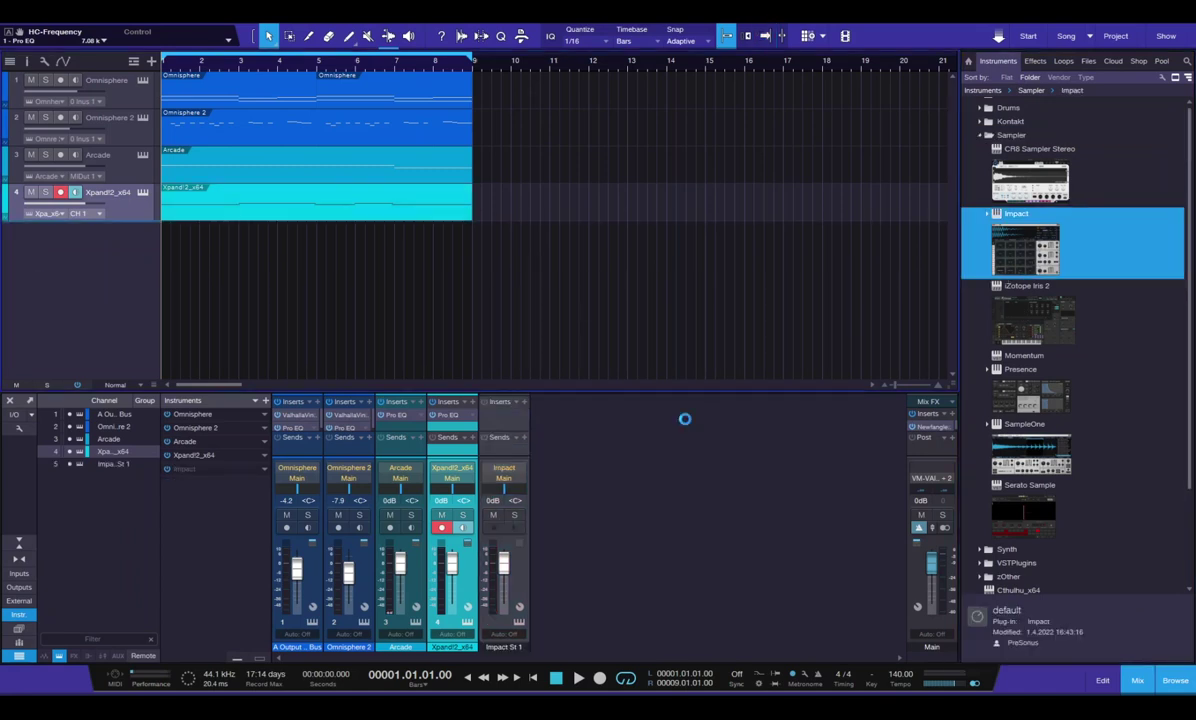
pyautogui.click(1156, 680)
# Load the DwP (1) preset in Impact and close the instrument window
pyautogui.click(606, 194)
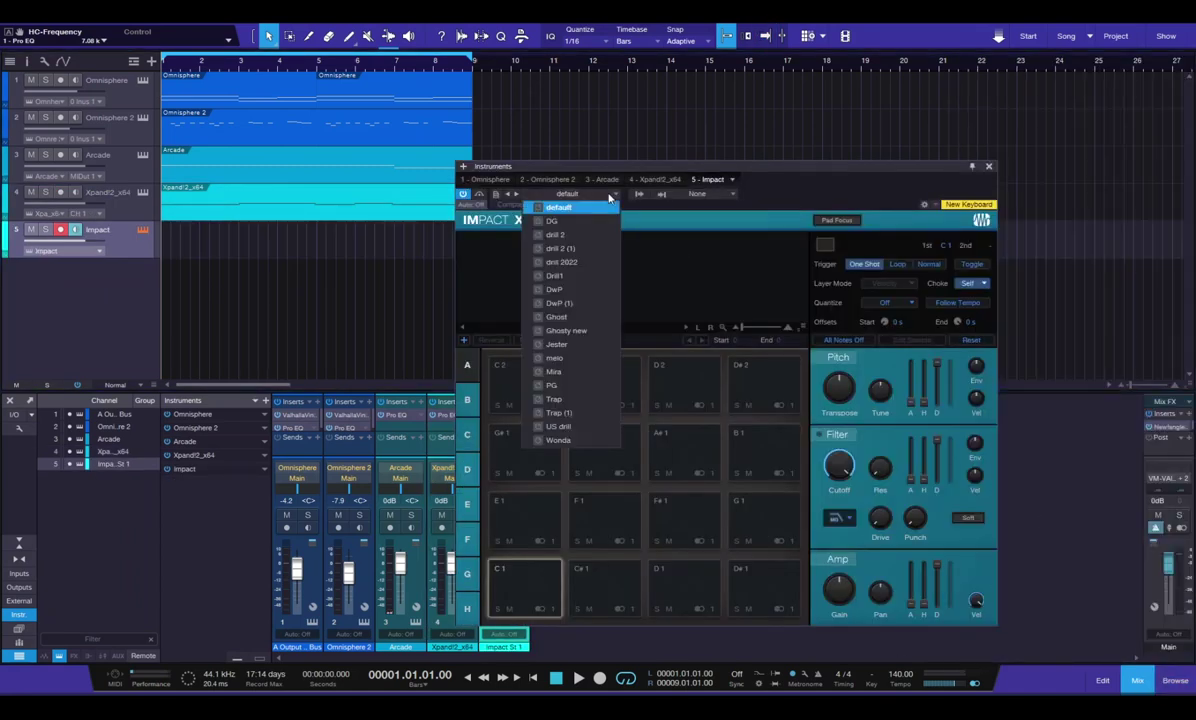
pyautogui.click(560, 303)
pyautogui.click(989, 168)
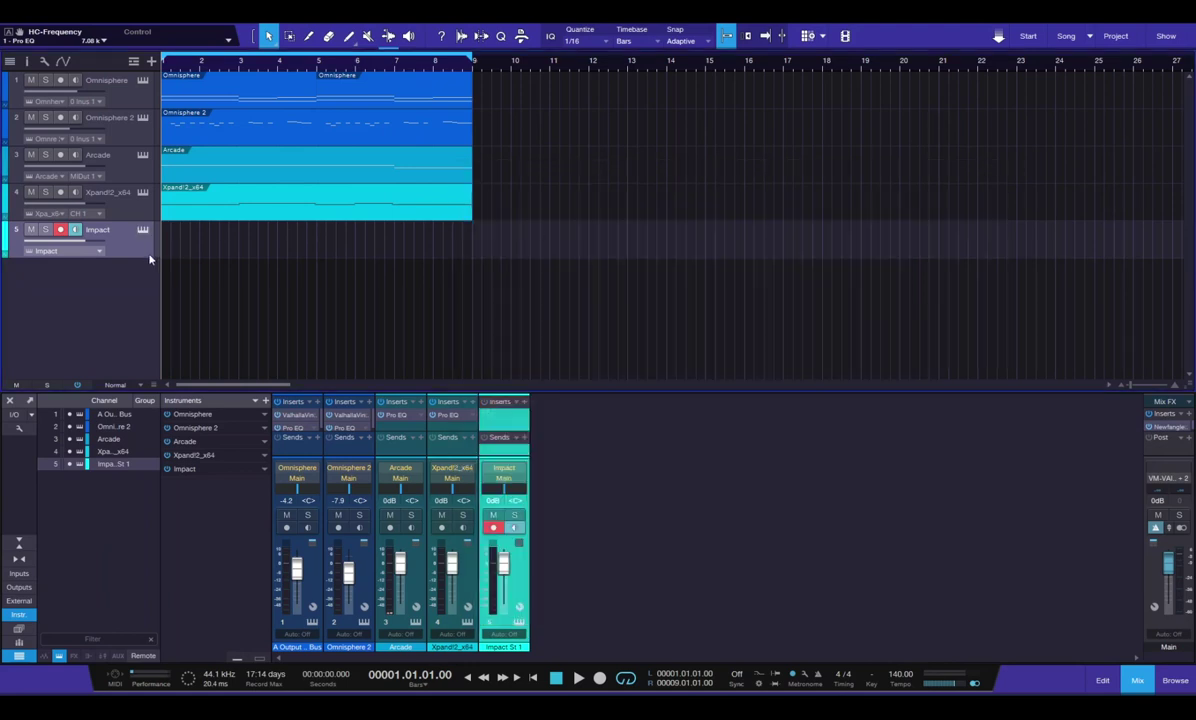
# Build a 64-step drum pattern at 1/16 resolution on the Impact track and play it with the loop
pyautogui.hotkey('ctrl', 'shift', 'p')
pyautogui.press('space')
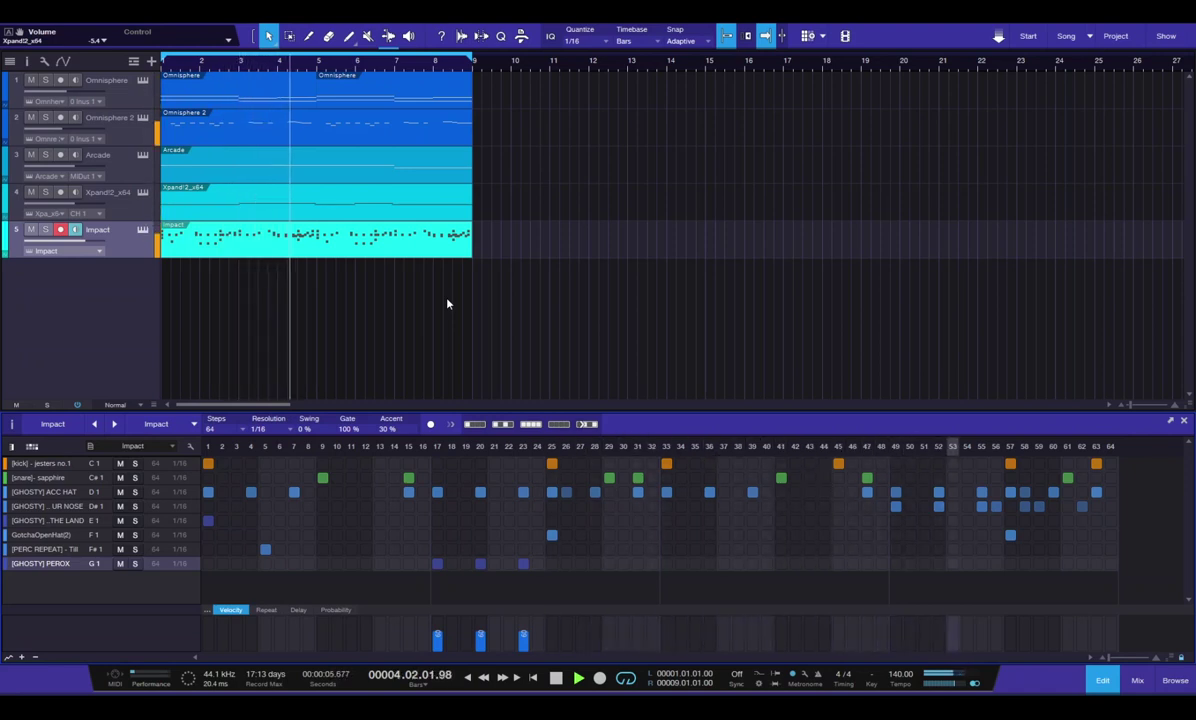
pyautogui.press('space')
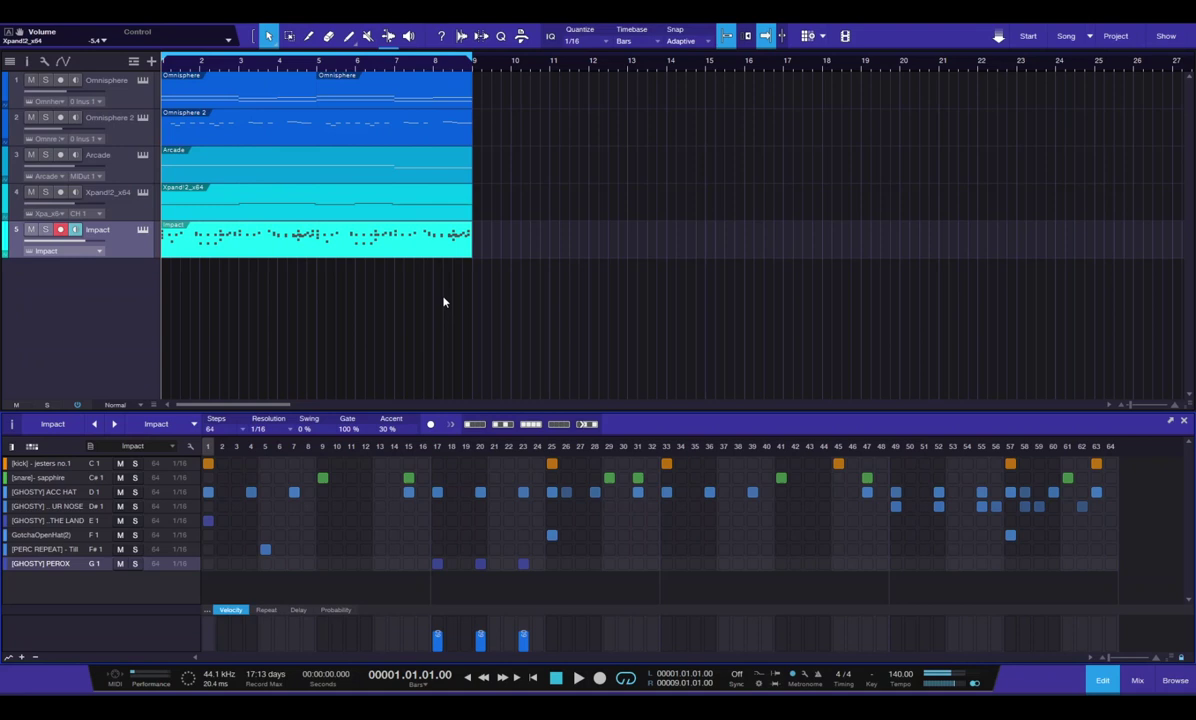
# Insert the FIN-MICRO effect on the Xpand!2_x64 track
pyautogui.press('F7')
pyautogui.moveTo(1021, 323); pyautogui.dragTo(127, 210)
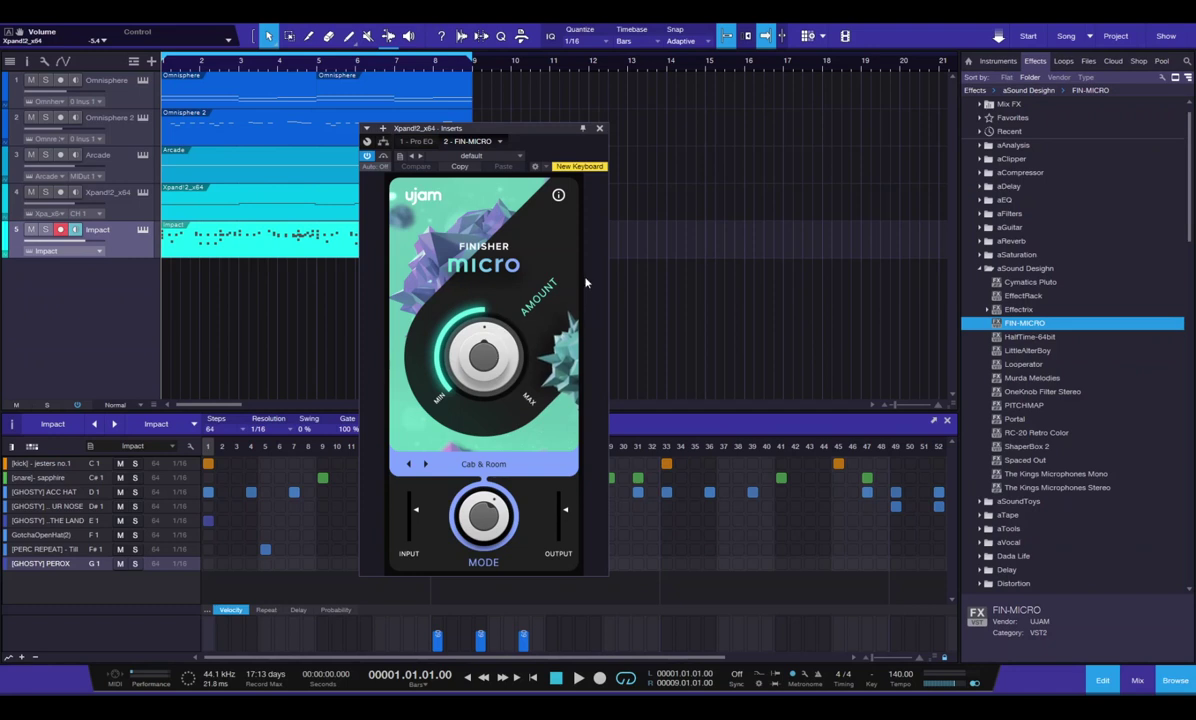
# Open the PreSonus Shop and expand its Plug-ins category to examine the available vendors
pyautogui.click(1138, 62)
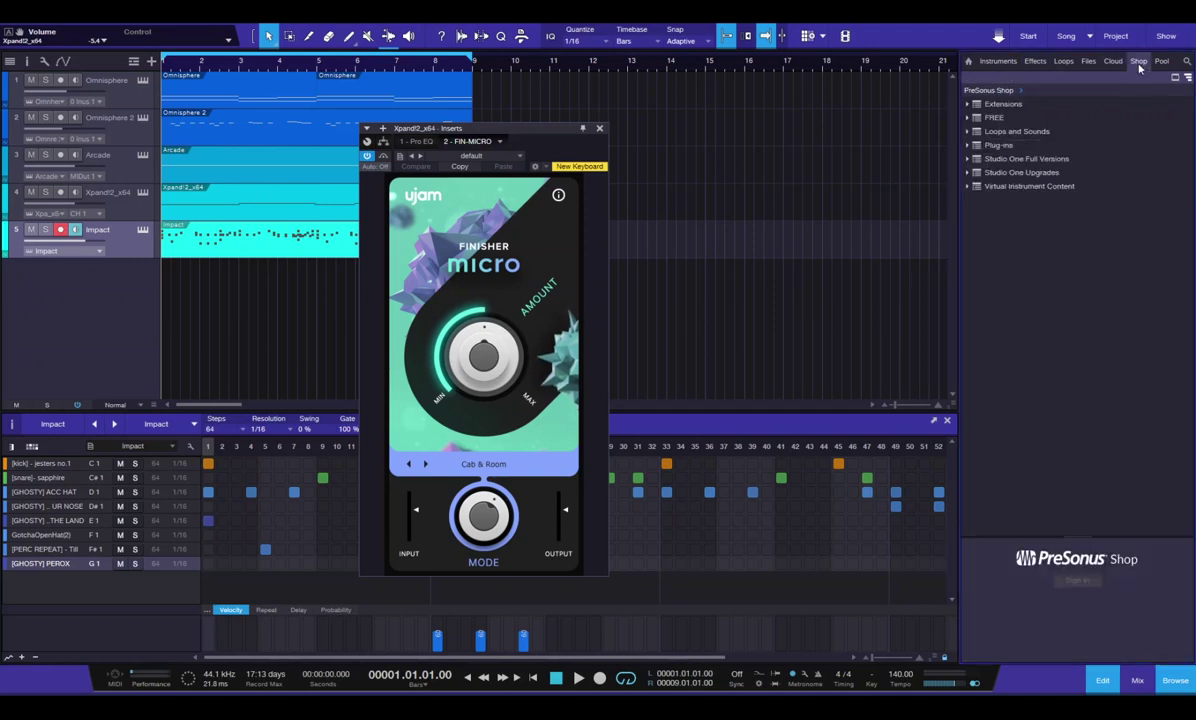
pyautogui.click(996, 147)
pyautogui.click(968, 147)
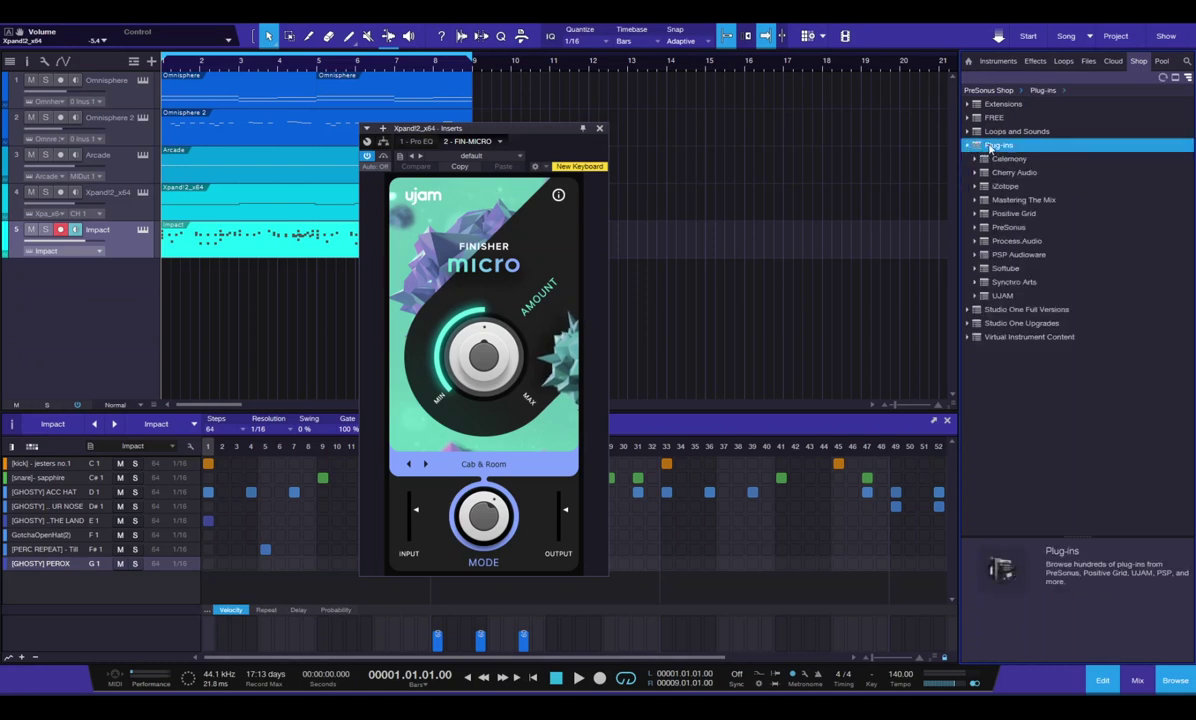
# Examine the UJAM plug-ins in the PreSonus Shop, including Finisher NEO and Finisher MICRO, and close the FIN-MICRO window
pyautogui.click(998, 296)
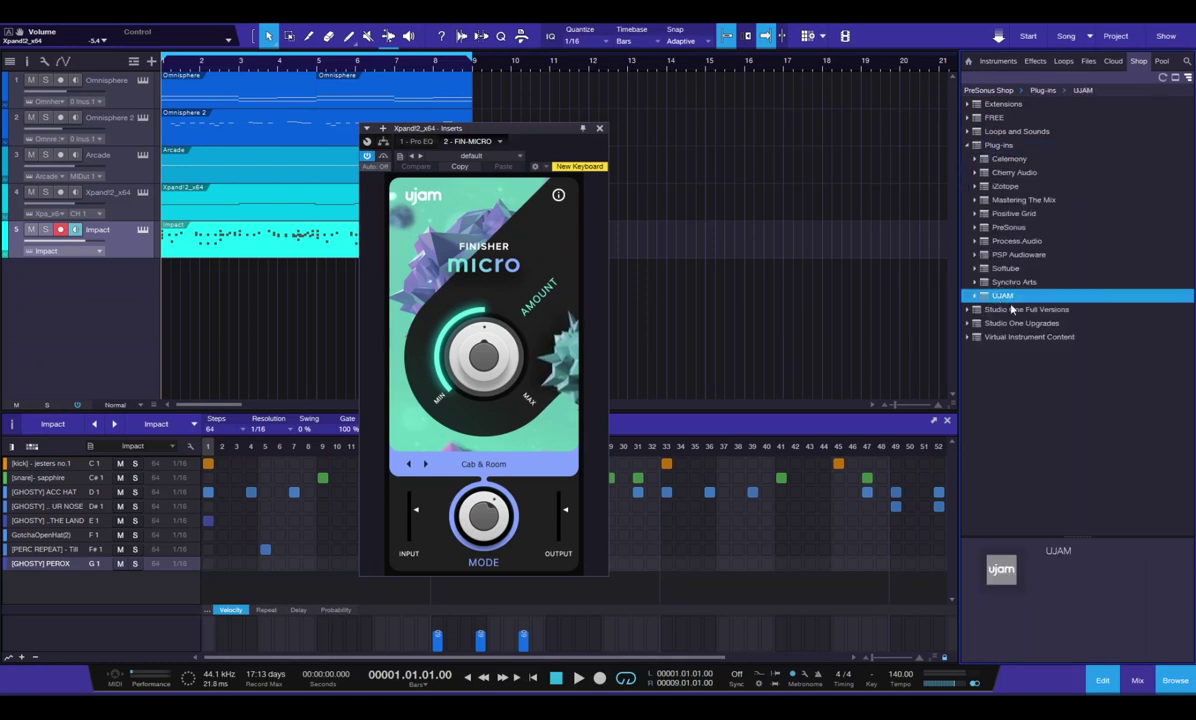
pyautogui.click(972, 297)
pyautogui.scroll(-3, 1056, 409)
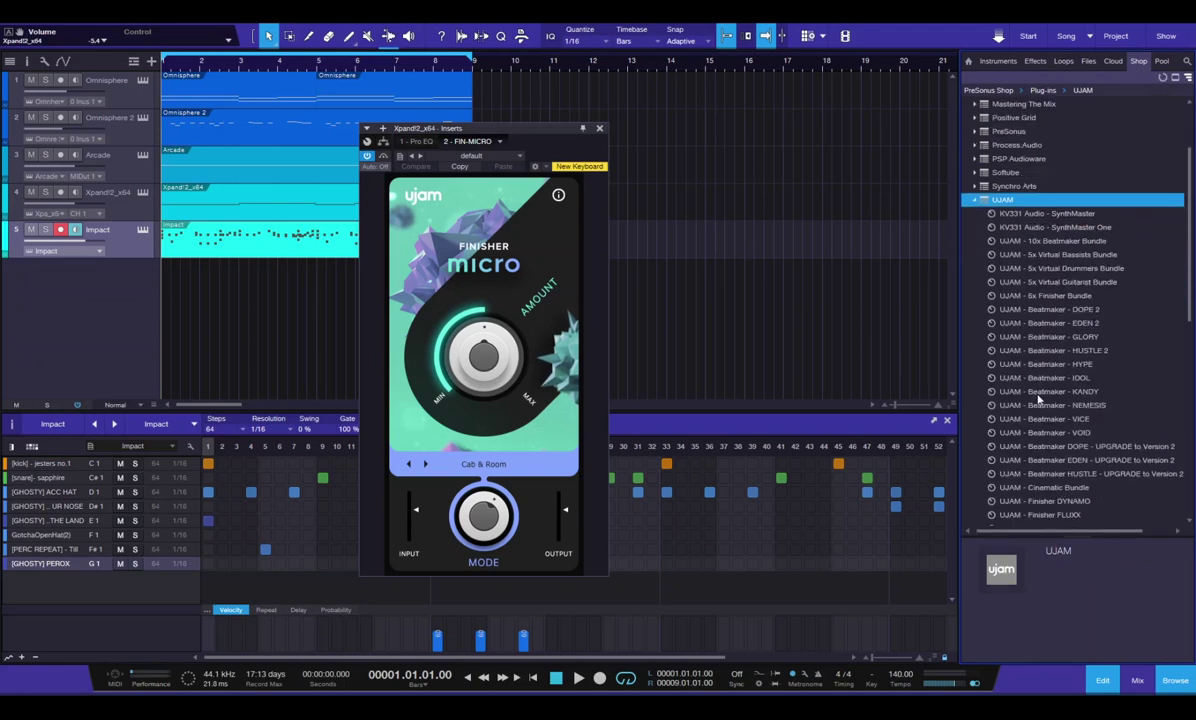
pyautogui.scroll(-1, 1056, 409)
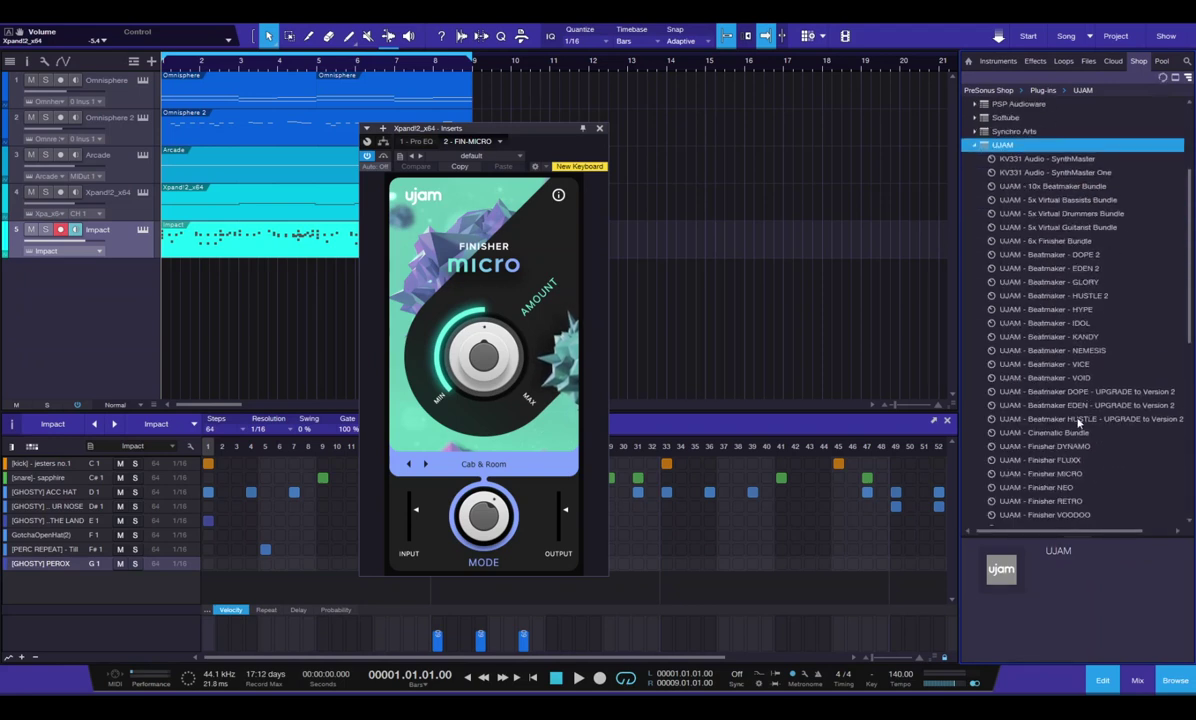
pyautogui.scroll(-2, 1040, 410)
pyautogui.scroll(-2, 1055, 368)
pyautogui.click(1000, 336)
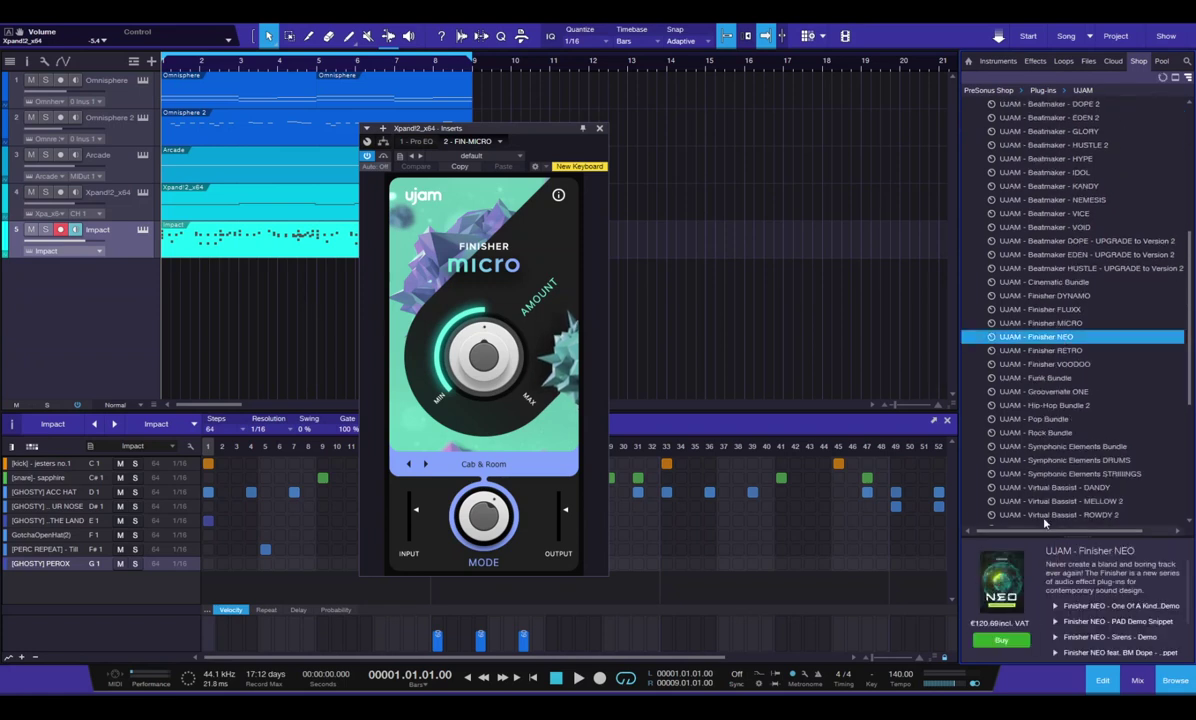
pyautogui.click(1056, 324)
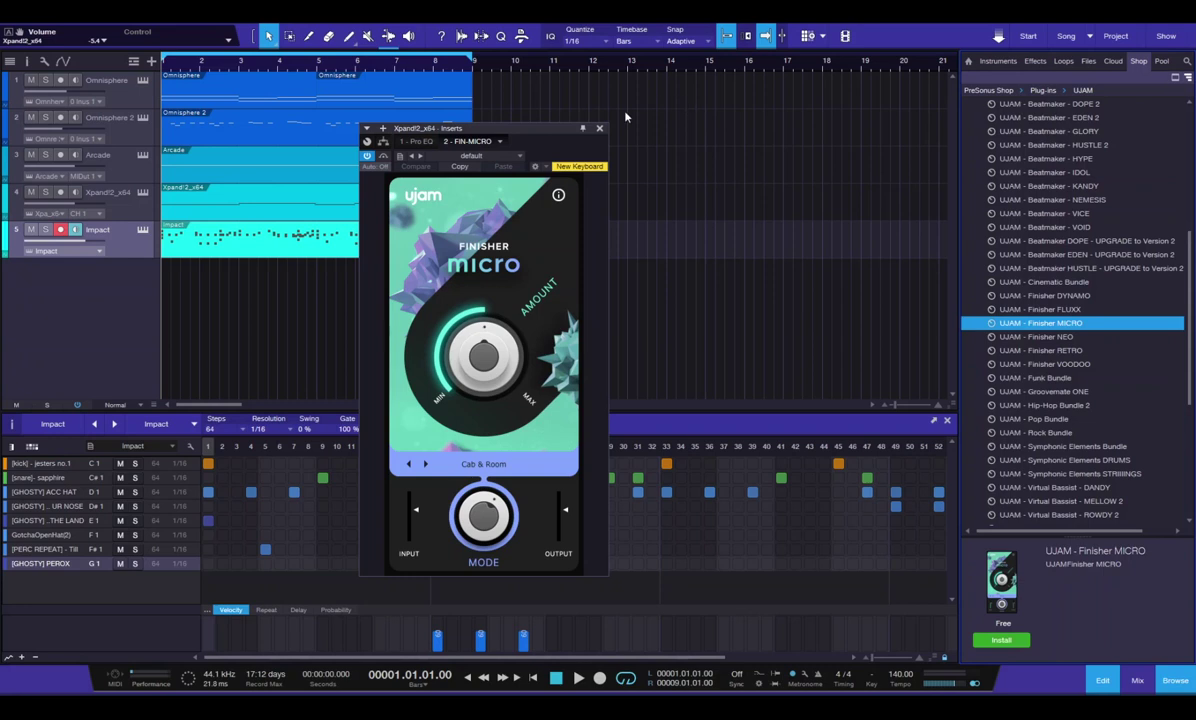
pyautogui.click(600, 129)
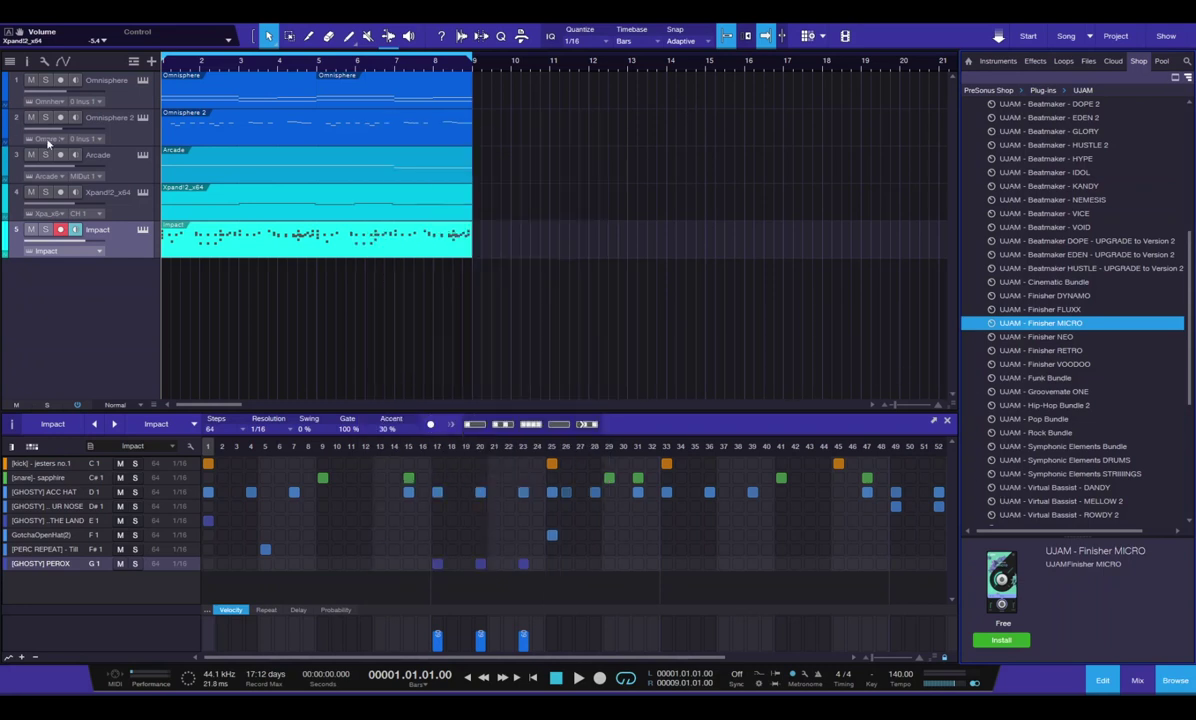
# Reopen the FIN-MICRO insert on the Xpand!2_x64 channel in the mixer and solo that track
pyautogui.click(117, 183)
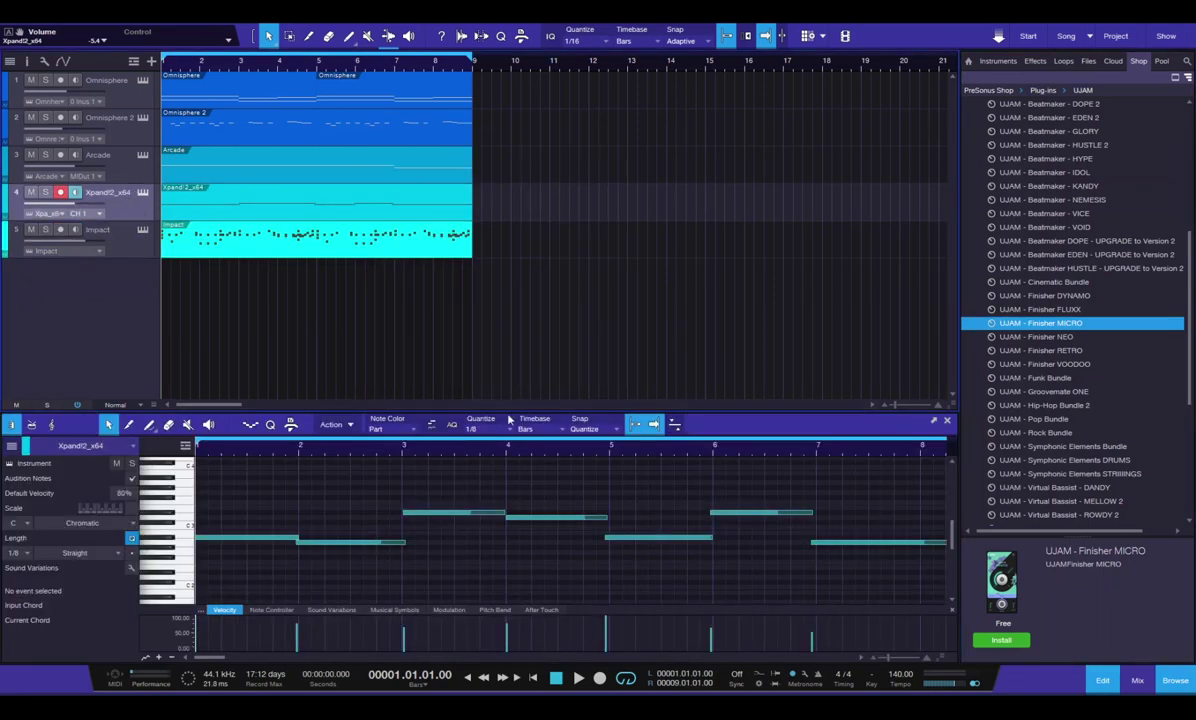
pyautogui.press('F3')
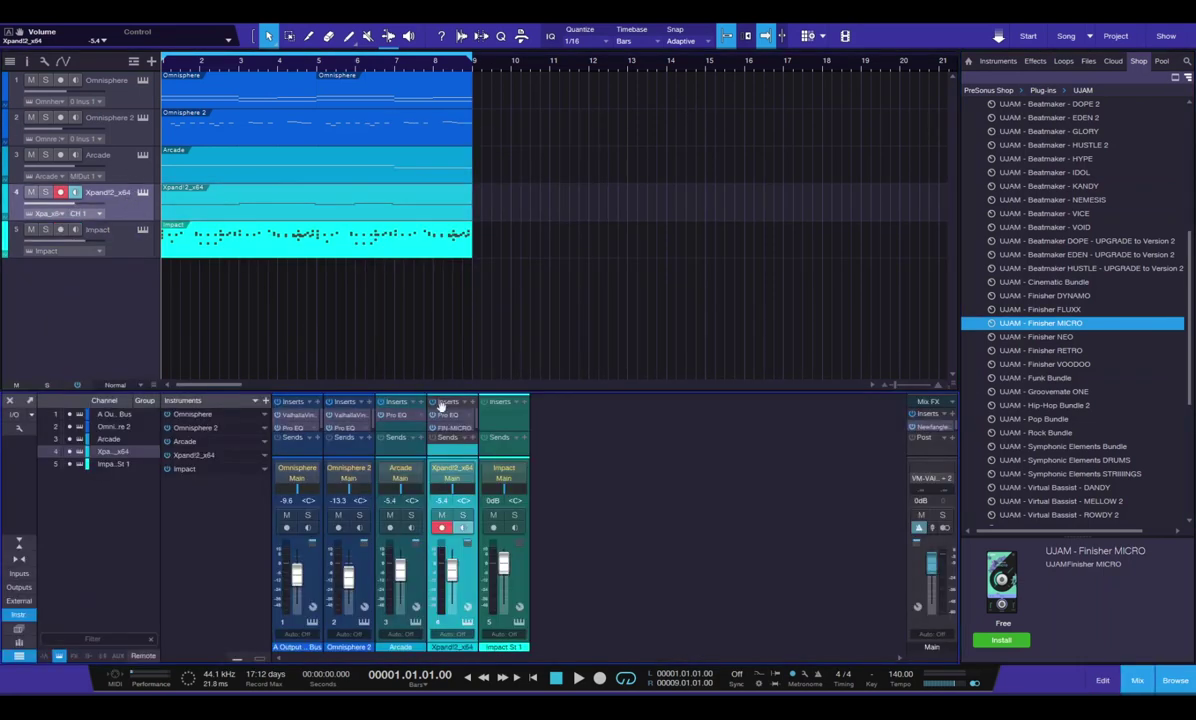
pyautogui.click(455, 428)
pyautogui.click(35, 191)
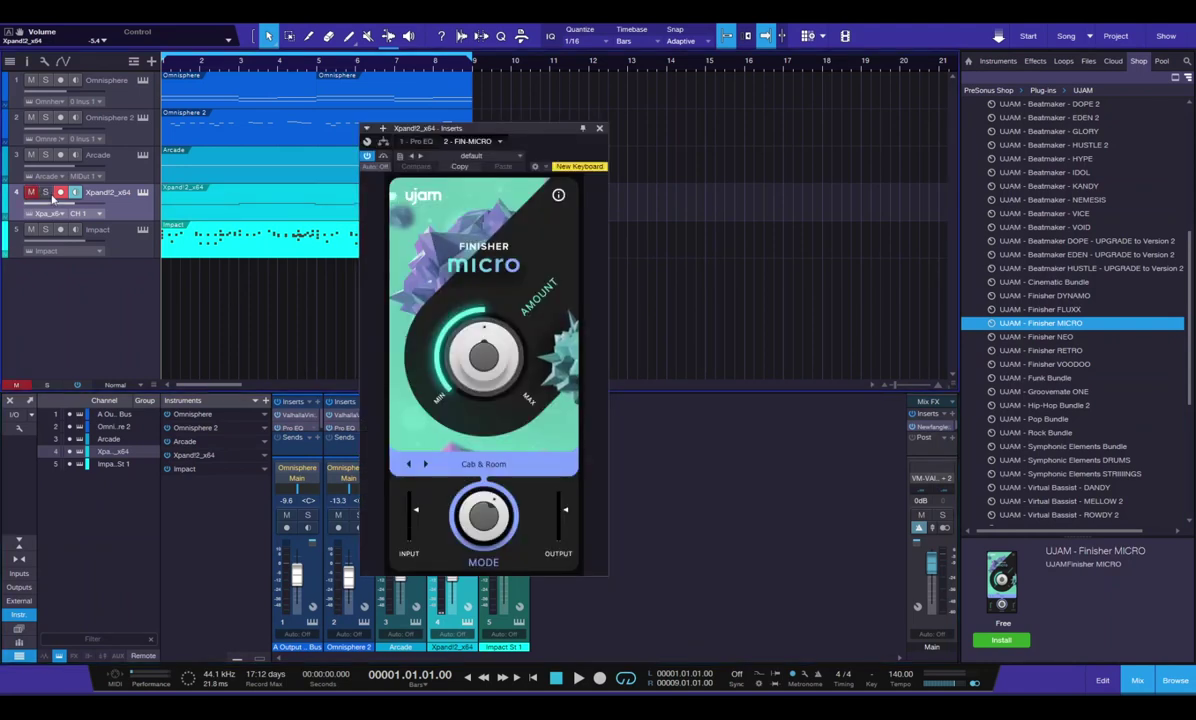
pyautogui.click(45, 191)
# Set FIN-MICRO to the EARTH2ISS mode with an Amount of 71, lower its output slightly, and audition the track
pyautogui.press('space')
pyautogui.press('space')
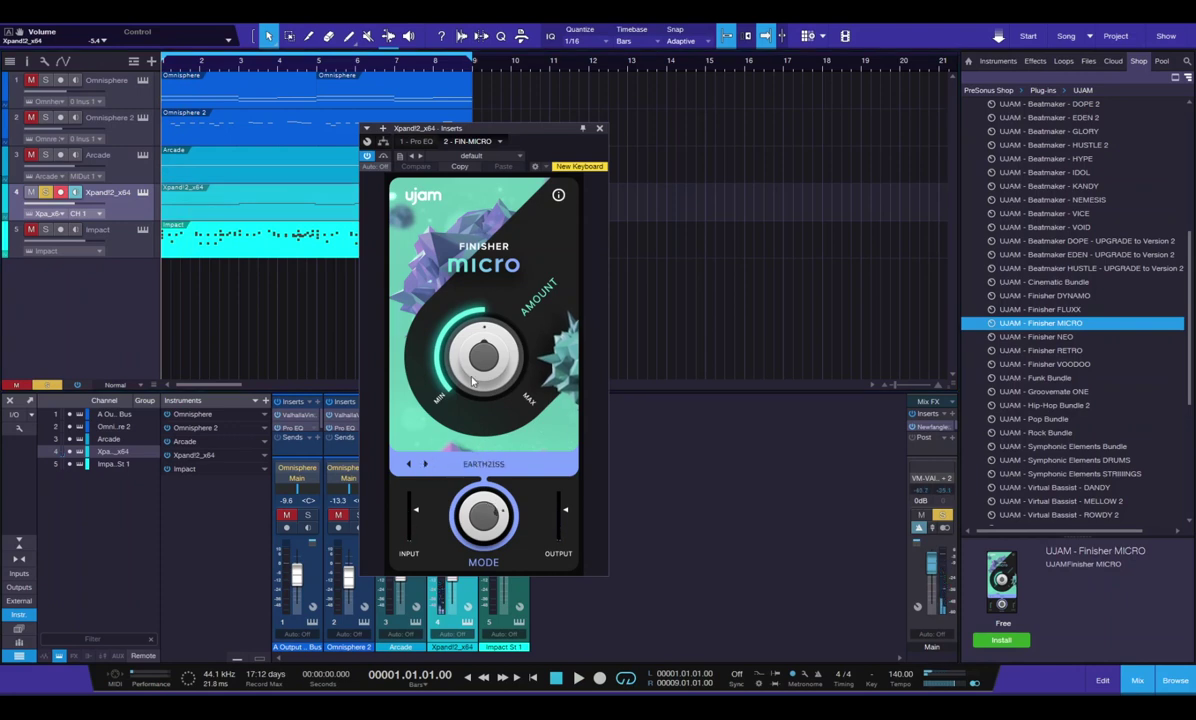
pyautogui.moveTo(474, 380); pyautogui.dragTo(471, 347)
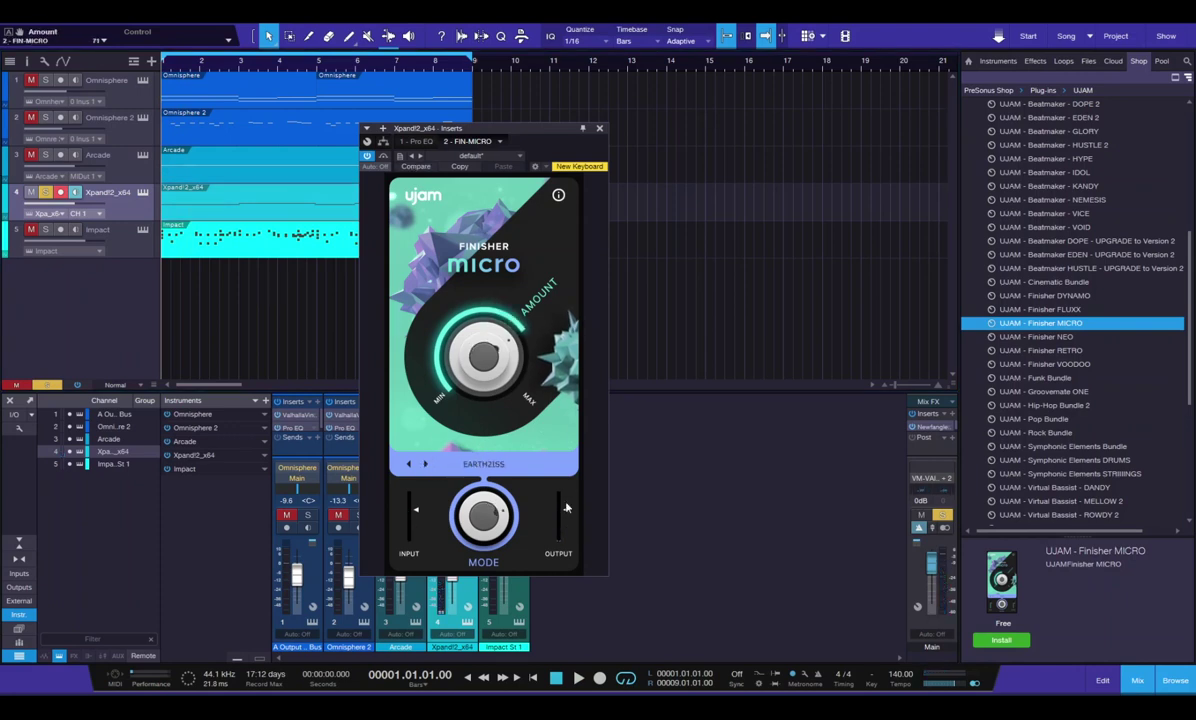
pyautogui.press('space')
pyautogui.press('space')
# Add the Omnisphere, Omnisphere 2, Arcade and Impact tracks to the solo, play the loop, and close the FIN-MICRO window
pyautogui.moveTo(31, 80); pyautogui.dragTo(36, 133)
pyautogui.press('space')
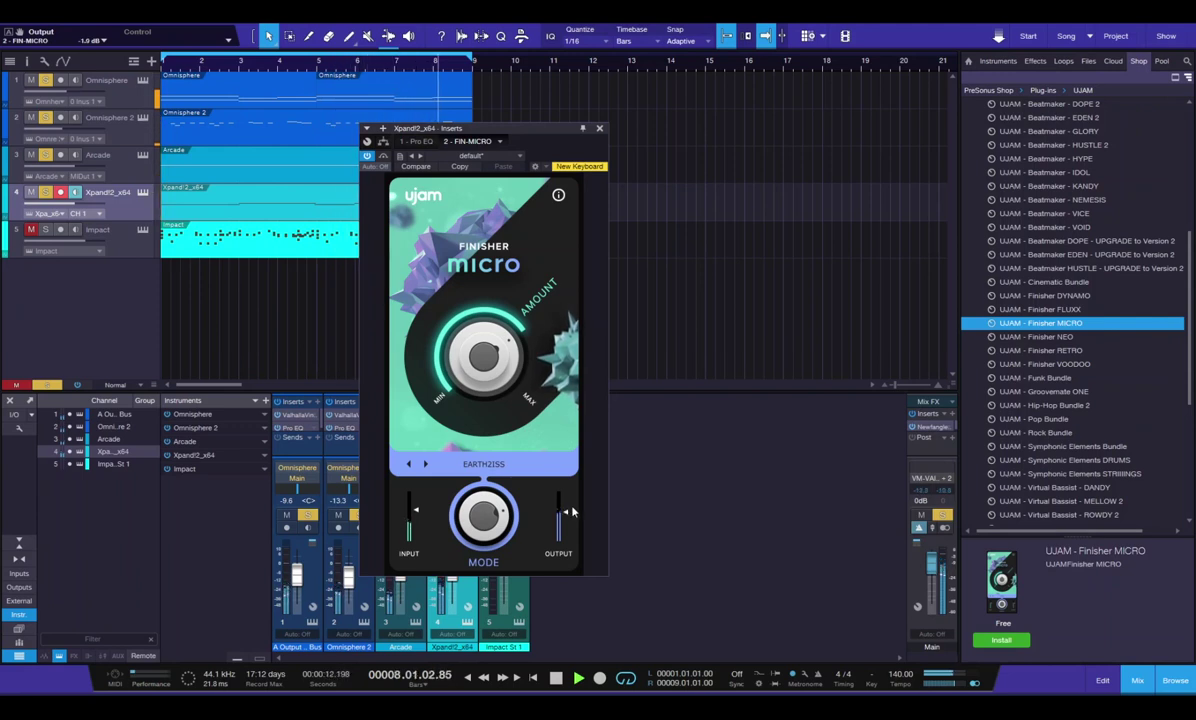
pyautogui.press('space')
pyautogui.click(1190, 680)
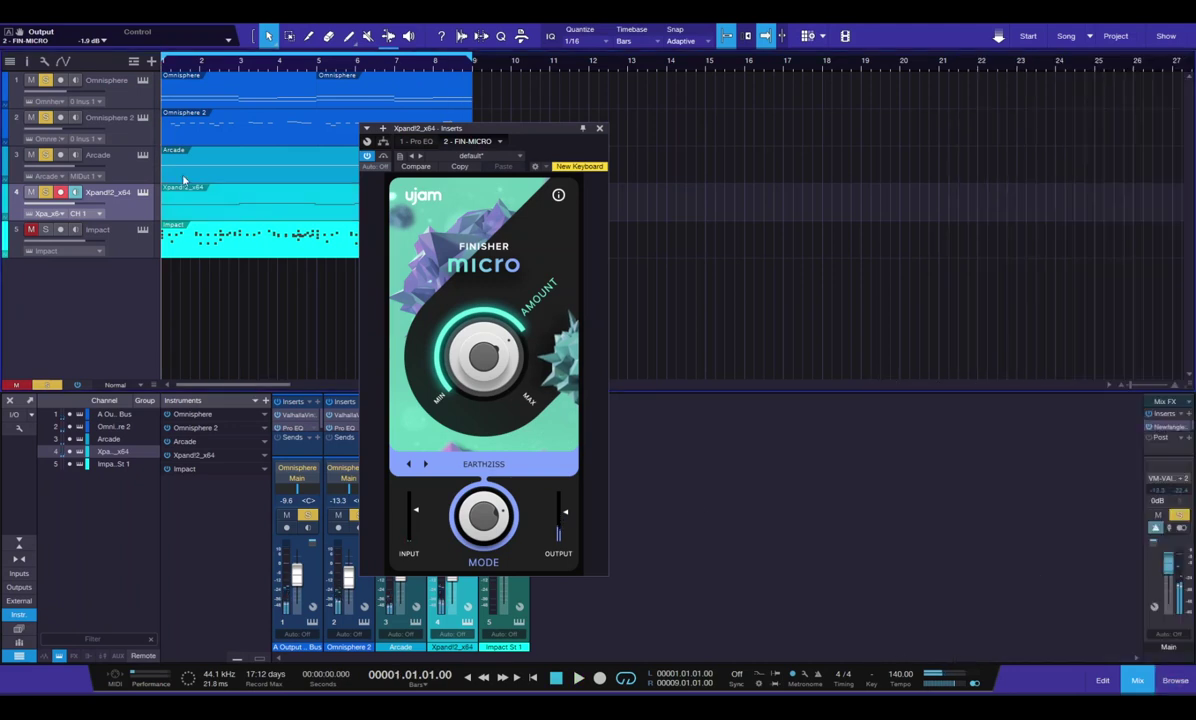
pyautogui.press('space')
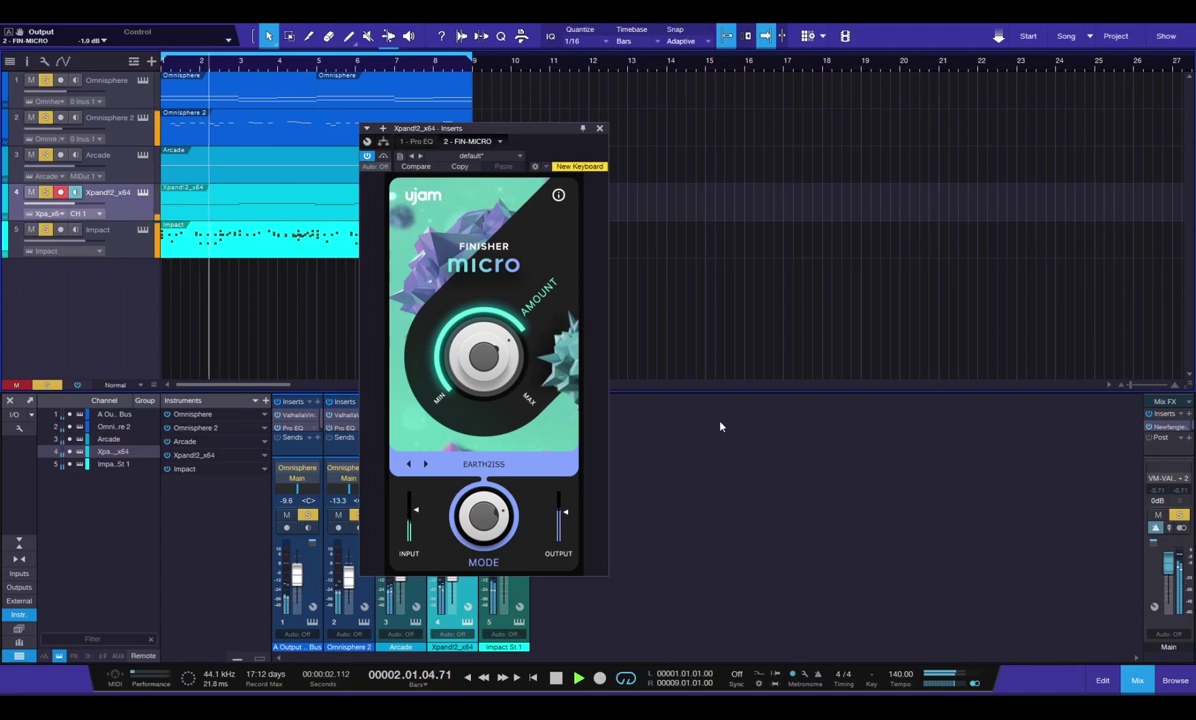
pyautogui.press('space')
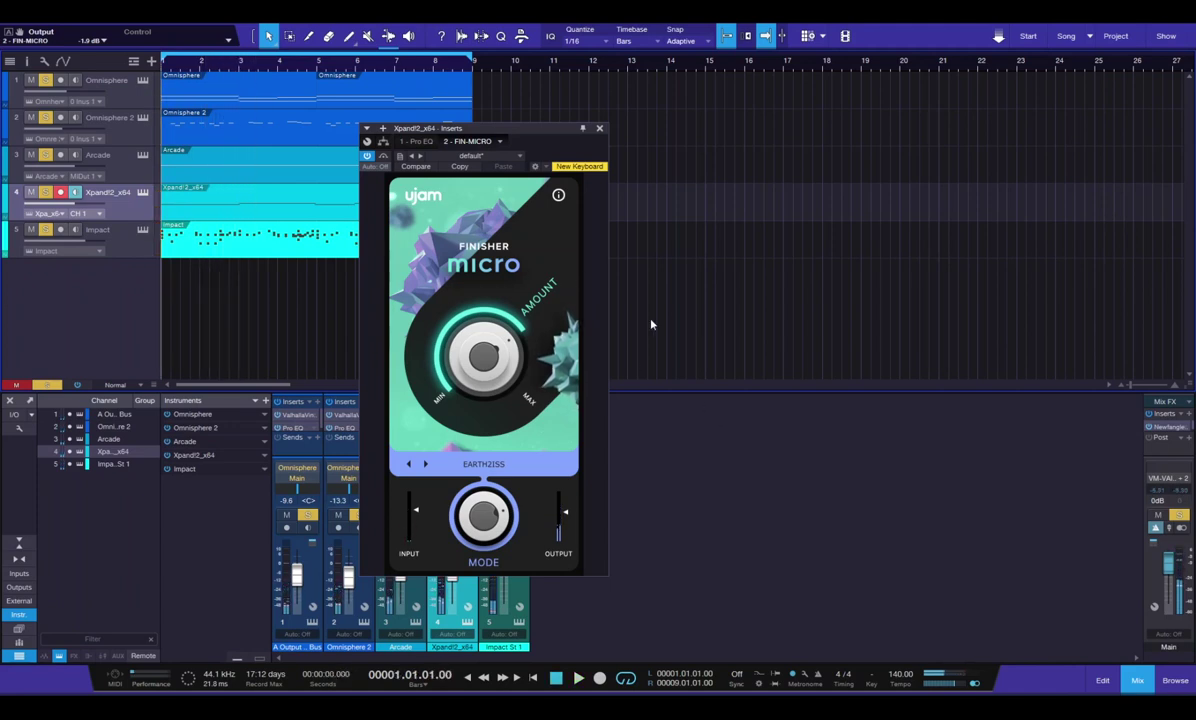
pyautogui.click(600, 131)
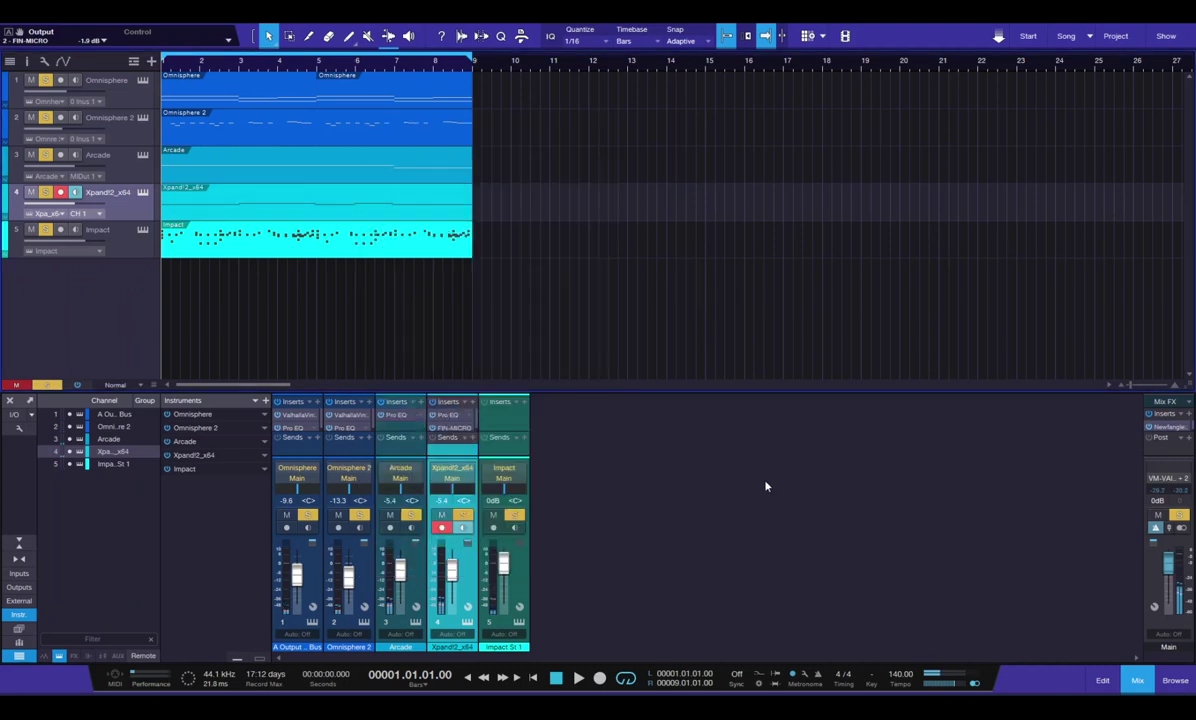
# Add a SampleOne instrument track below Impact and create an empty eight-bar part on it
pyautogui.click(1175, 680)
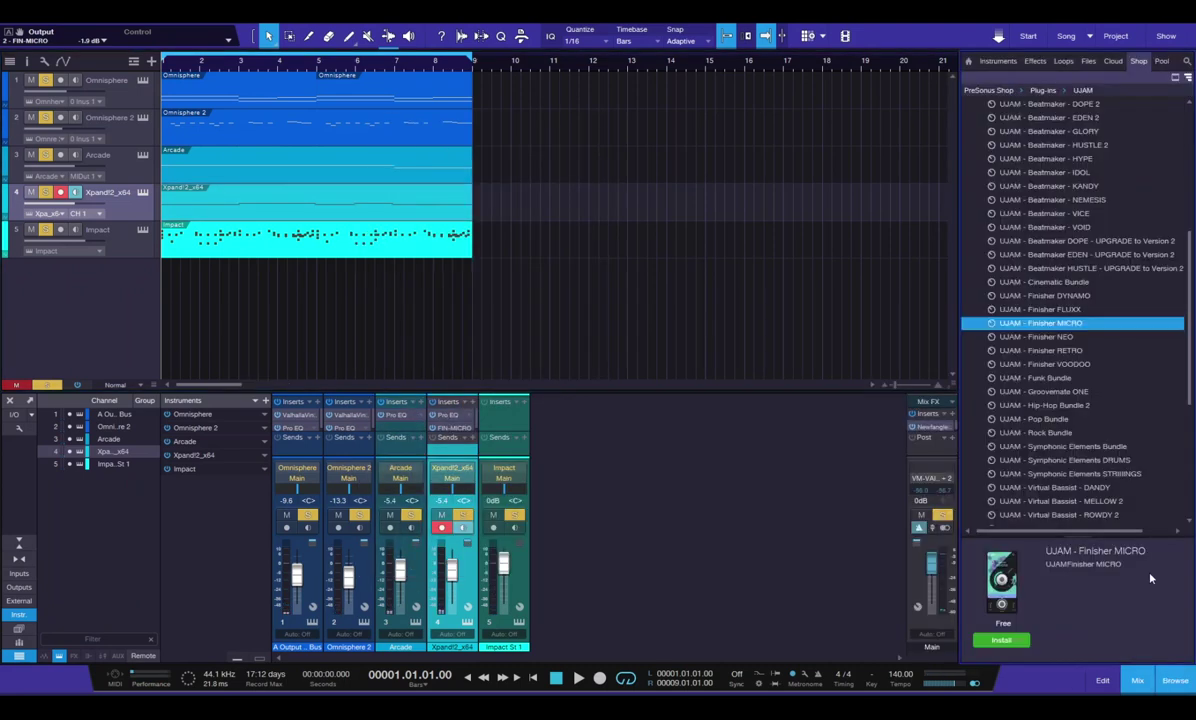
pyautogui.click(1004, 62)
pyautogui.moveTo(1055, 455); pyautogui.dragTo(366, 344)
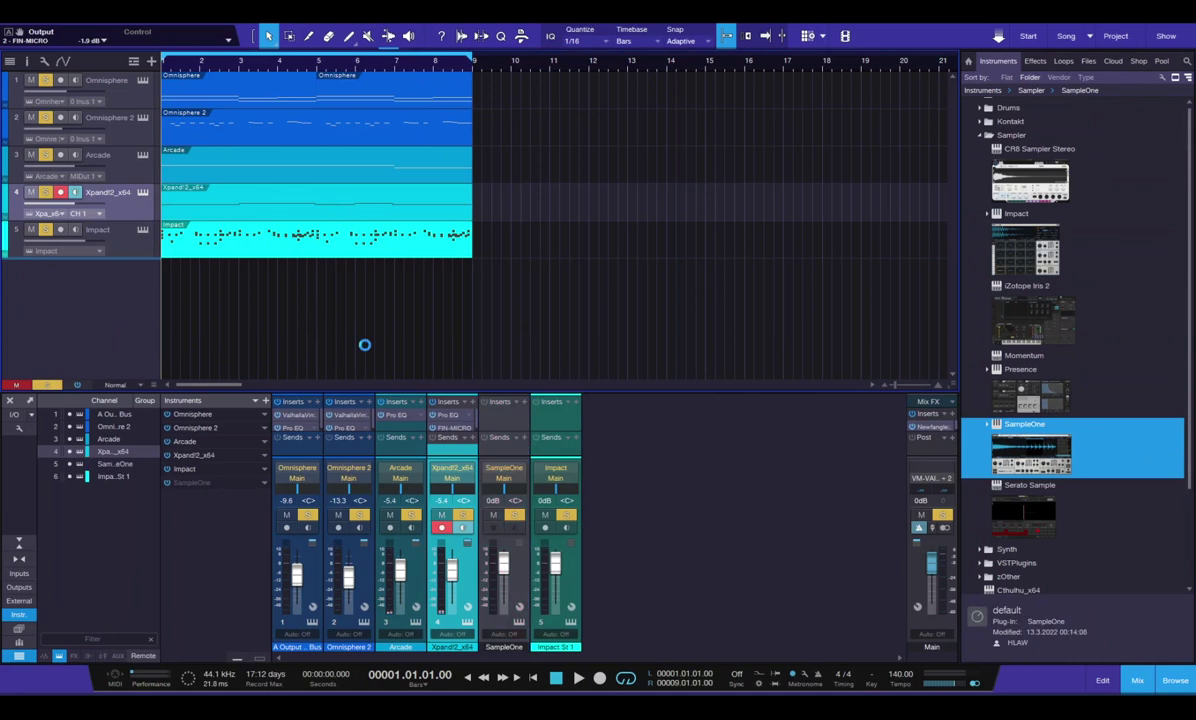
pyautogui.click(1084, 165)
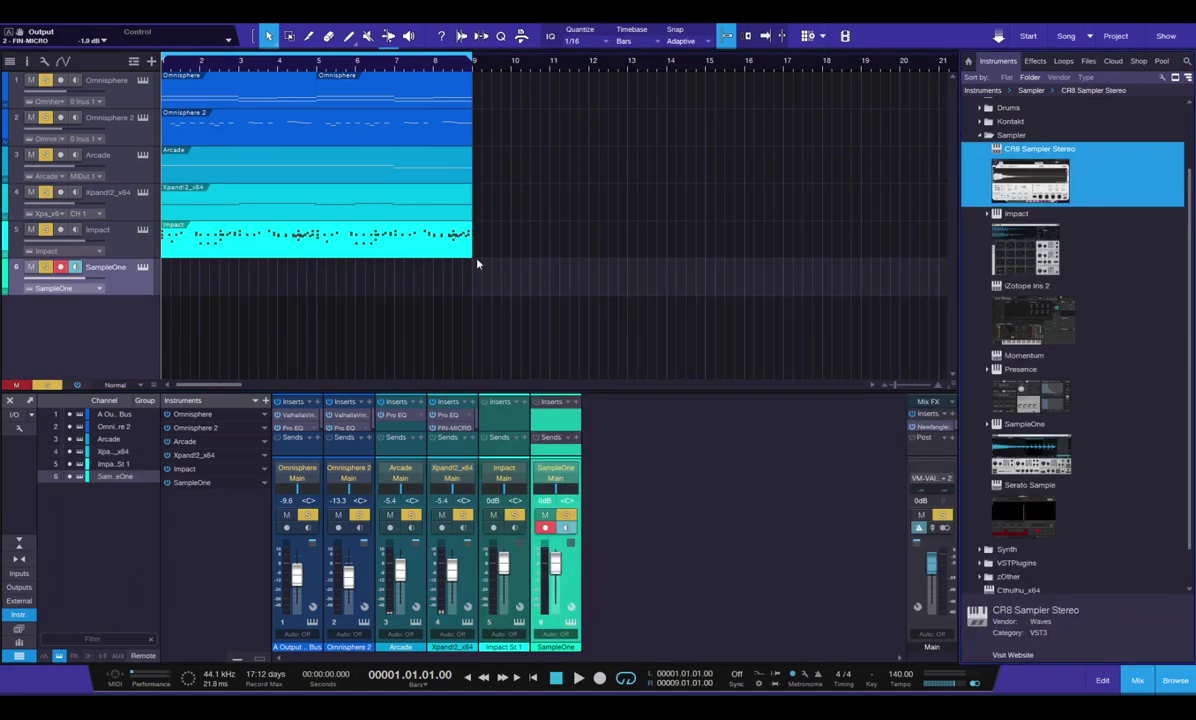
pyautogui.doubleClick(358, 269)
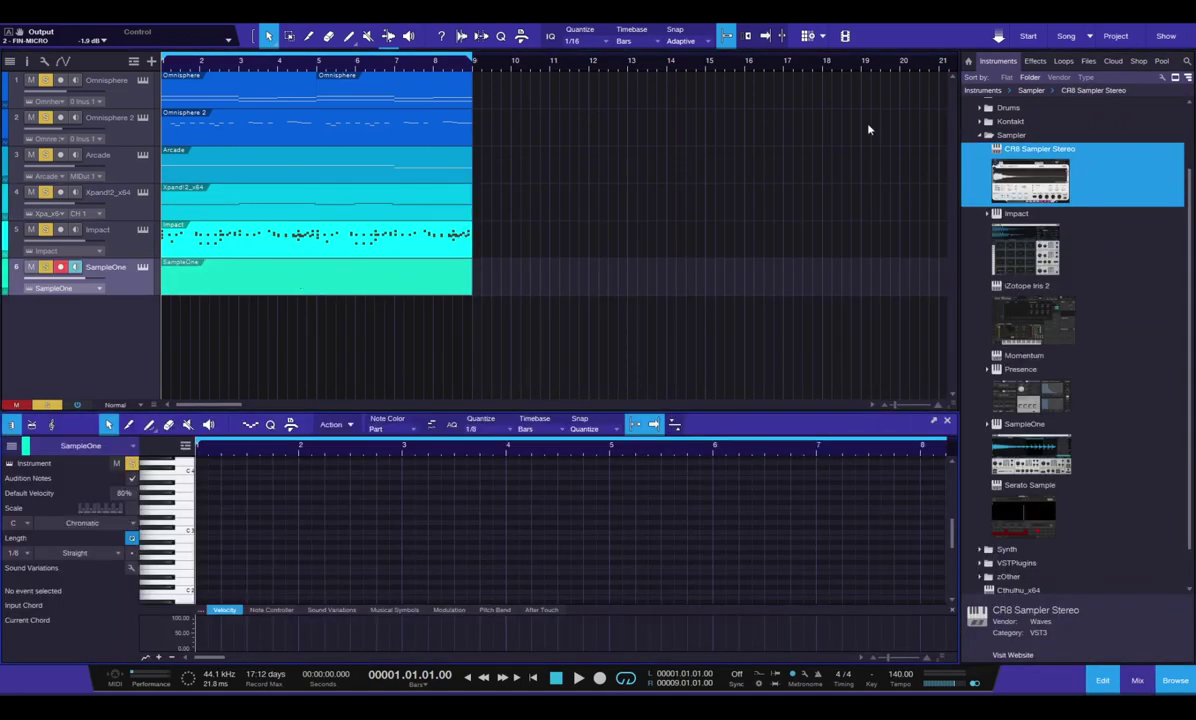
# Enlarge the note editor to review the SampleOne notes while playing the full loop, and shrink it again
pyautogui.press('F5')
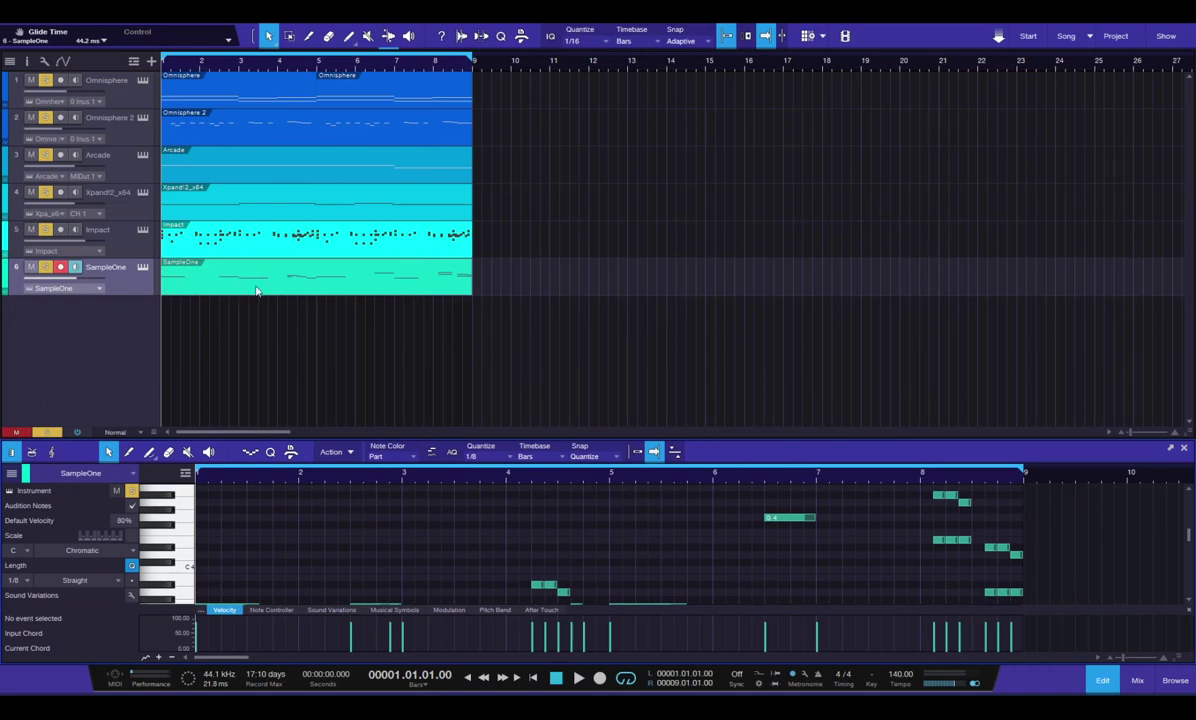
pyautogui.moveTo(730, 440); pyautogui.dragTo(772, 291)
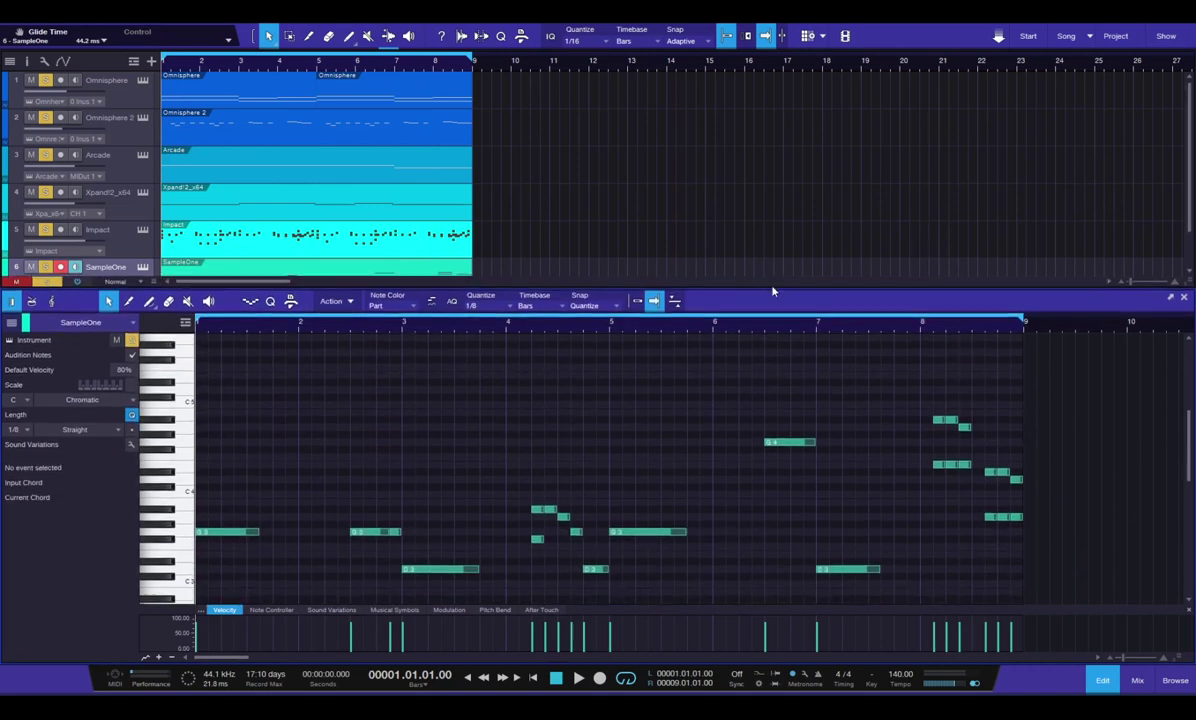
pyautogui.press('space')
pyautogui.scroll(-1, 678, 462)
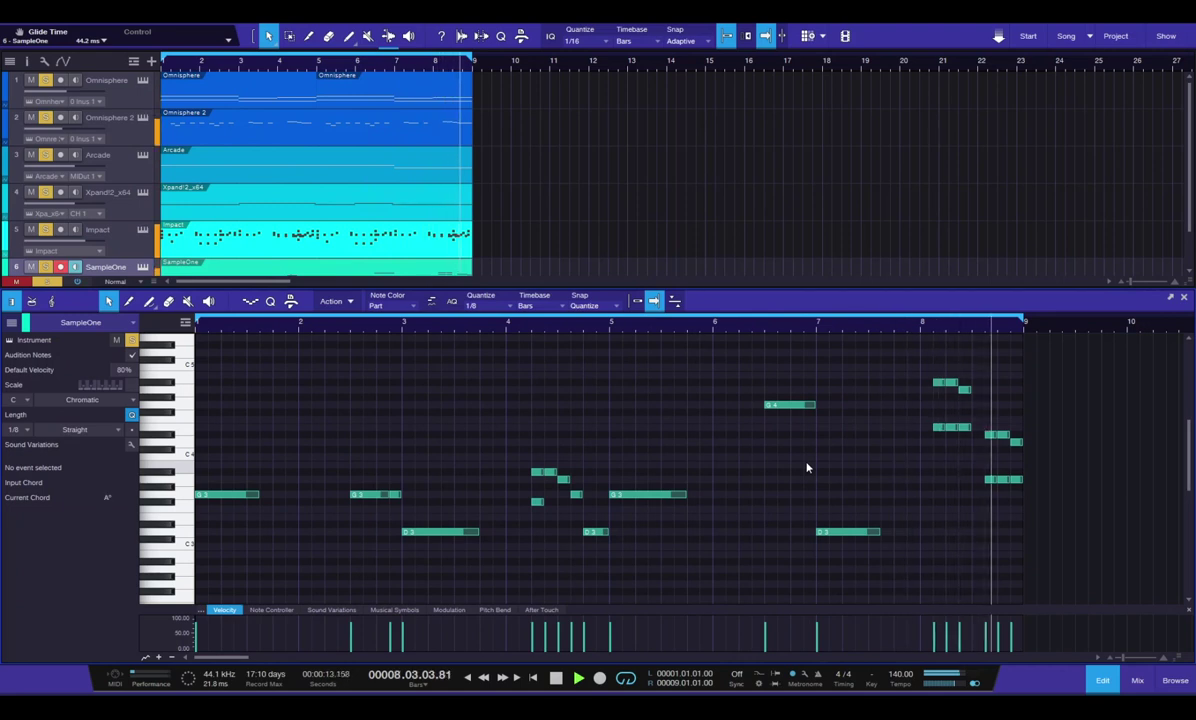
pyautogui.press('space')
pyautogui.moveTo(714, 291); pyautogui.dragTo(714, 520)
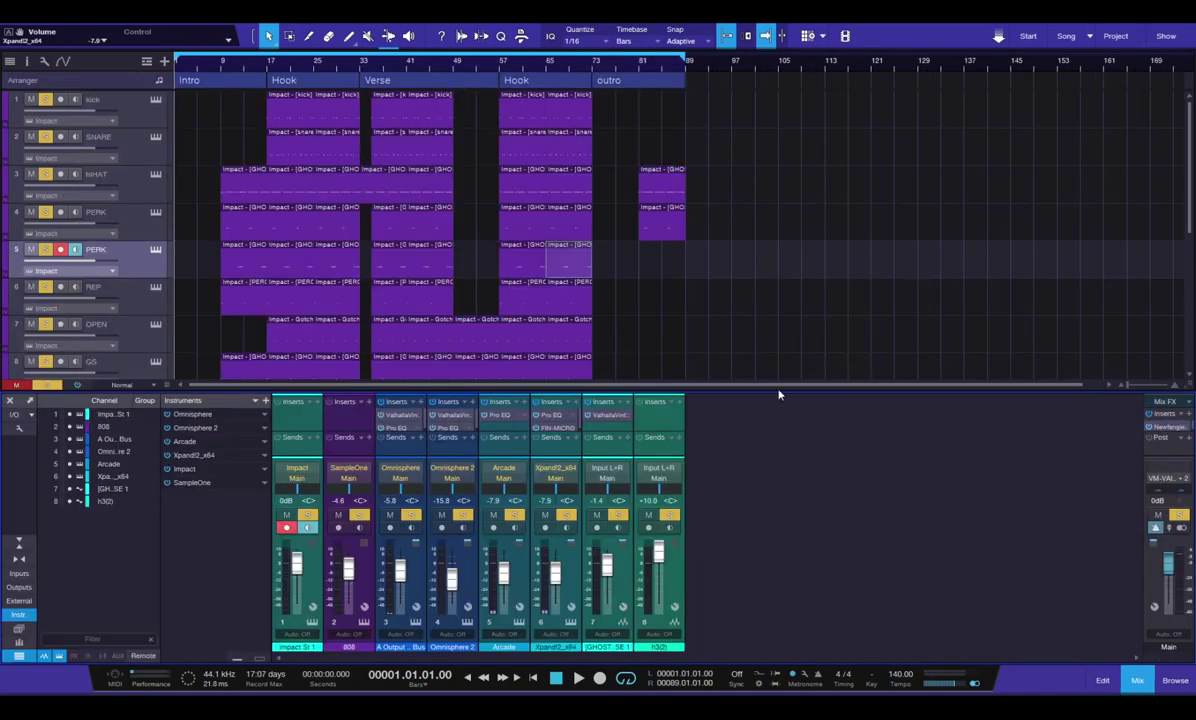
pyautogui.scroll(-3, 784, 342)
pyautogui.scroll(3, 784, 342)
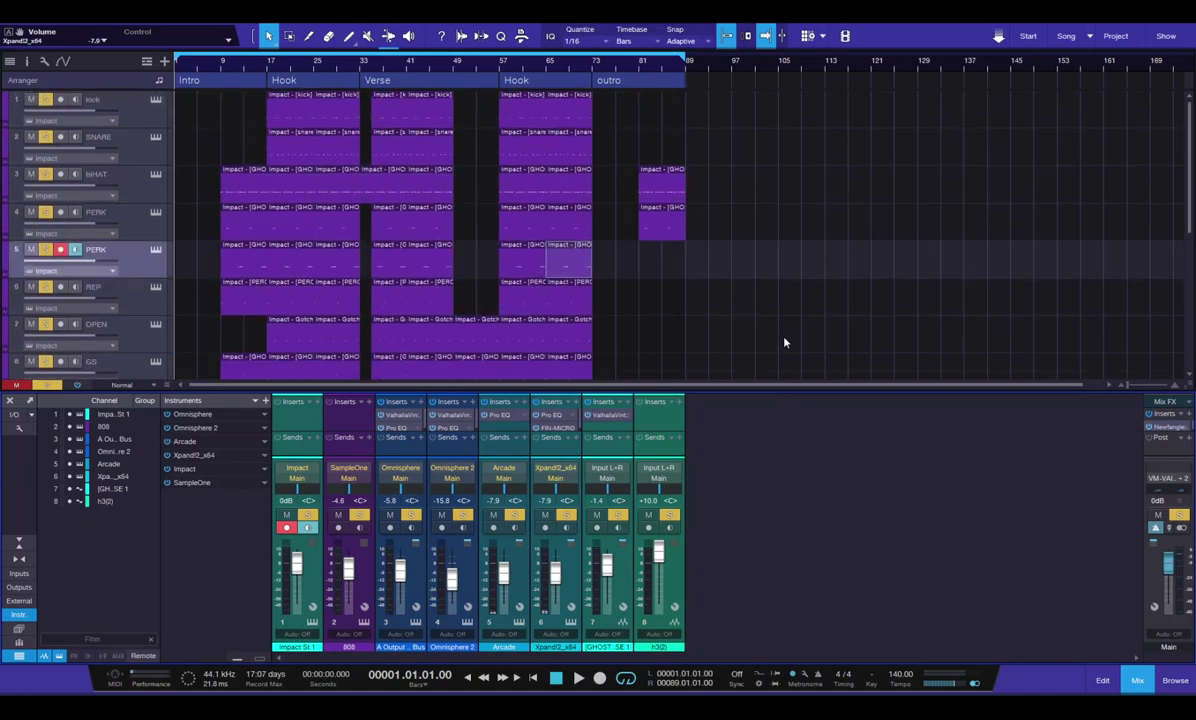